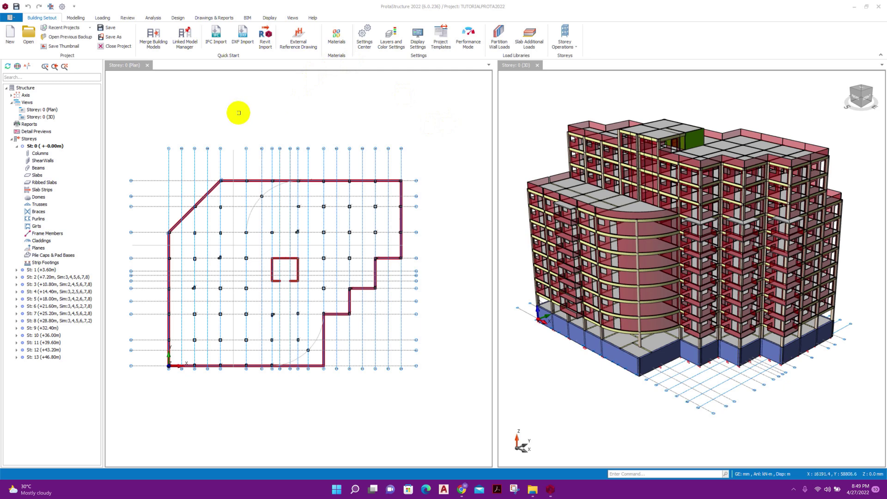
Select column 1C54 on the ground-storey plan to inspect it, then deselect it
mouse_move(222, 207)
click(221, 207)
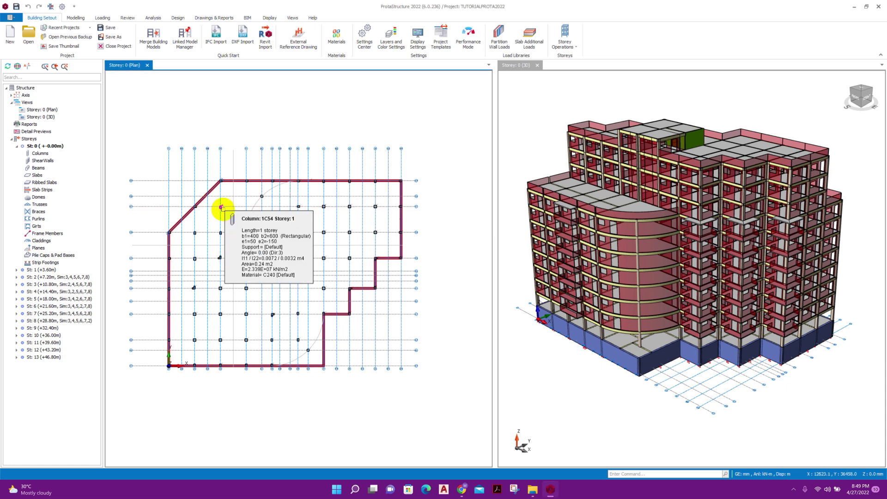
click(221, 208)
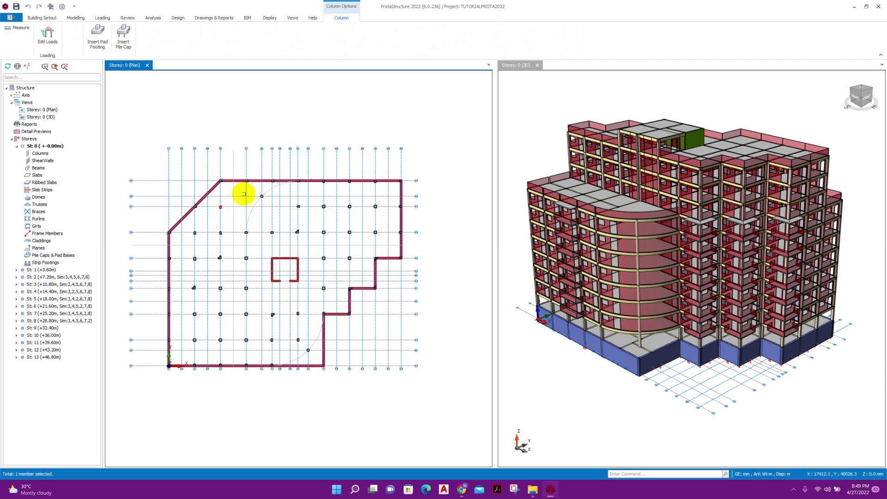
click(227, 211)
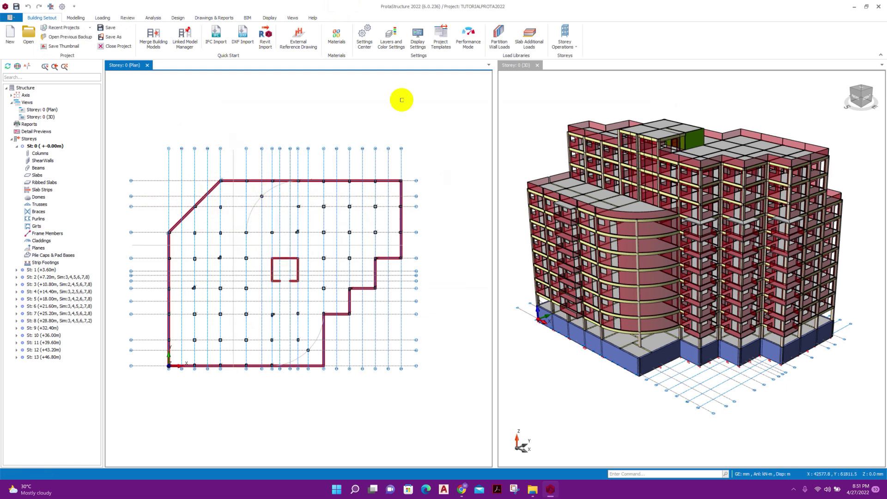
Bring up the Foundation > Pile Caps page in Settings Center
click(364, 36)
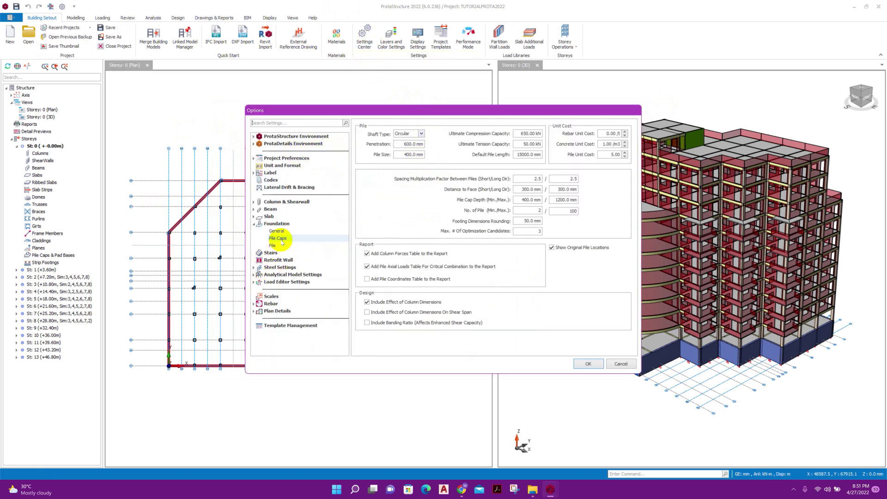
click(277, 224)
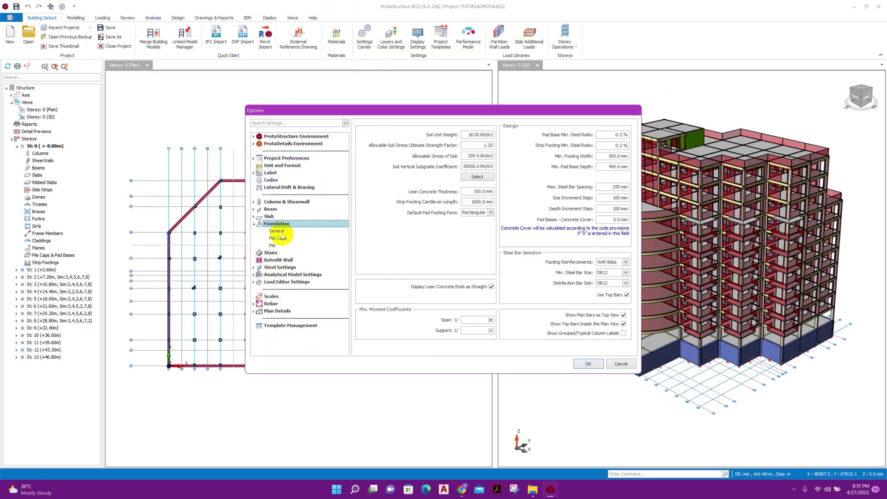
click(281, 238)
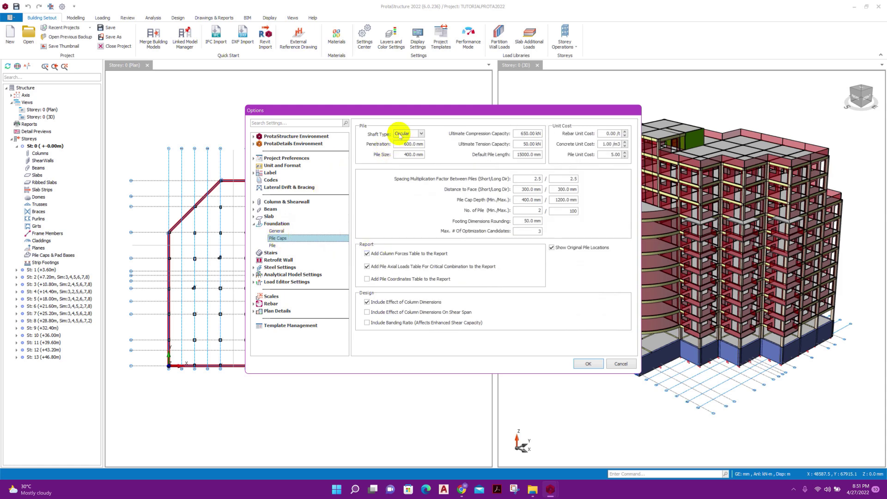
drag(392, 113, 392, 101)
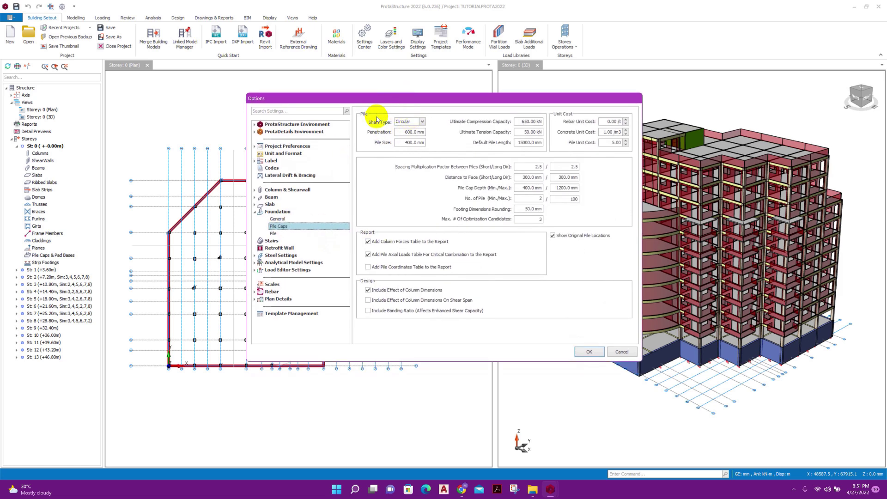
Keep pile penetration at 600 mm and change the circular pile size to 450 mm
click(403, 133)
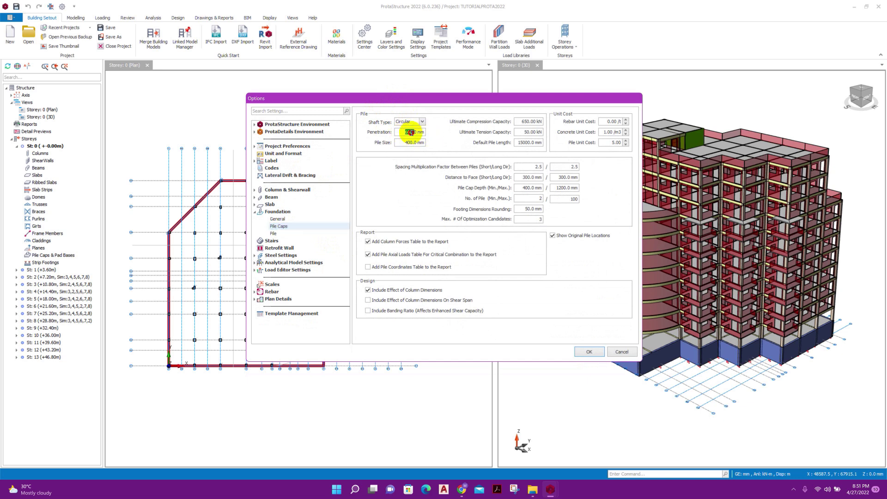
drag(402, 132, 425, 132)
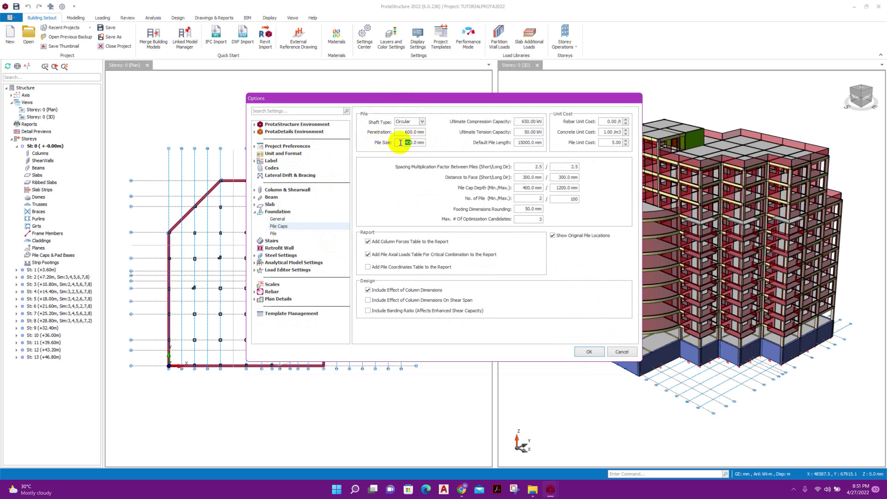
click(409, 143)
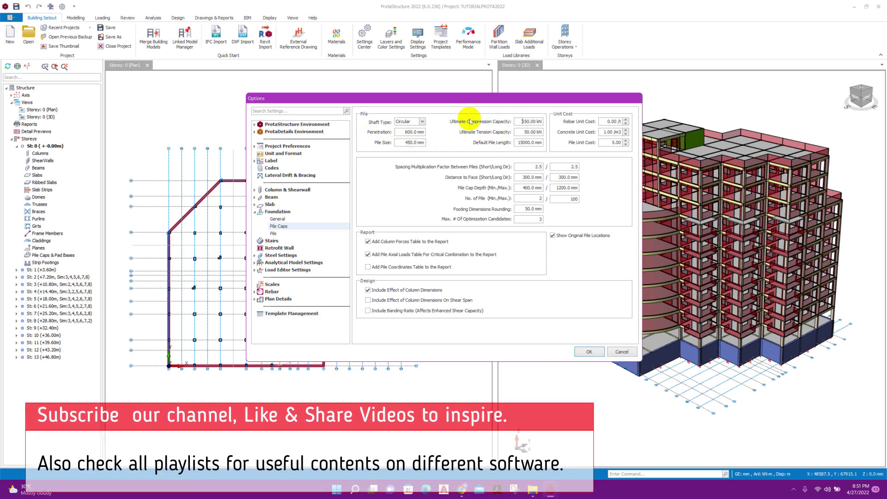
Lower the ultimate compression capacity to 600 kN, with tension capacity at 50 kN
click(526, 121)
drag(526, 121, 522, 122)
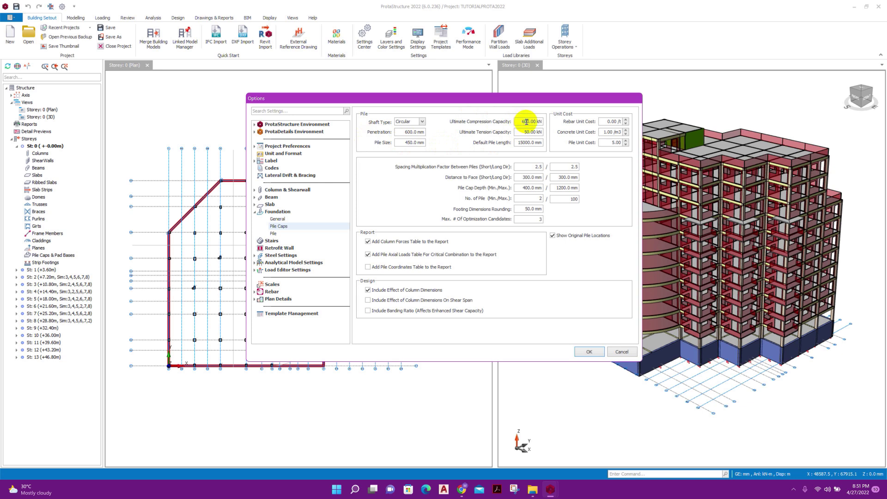
click(522, 130)
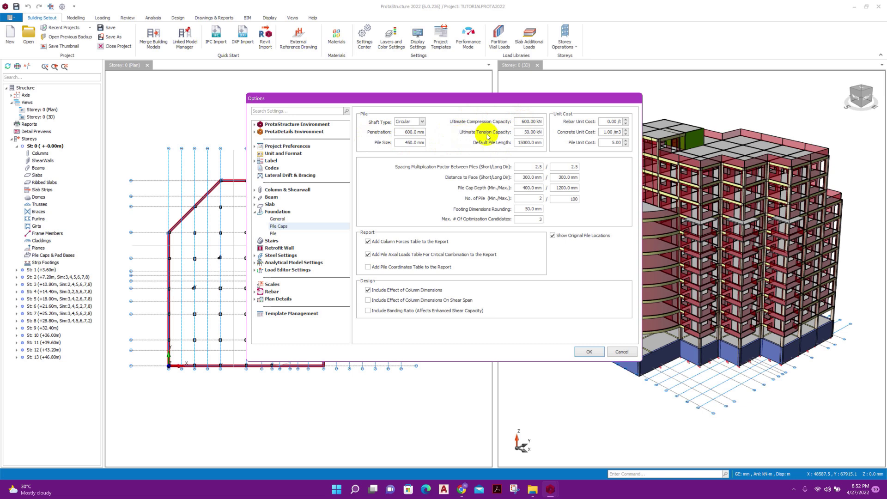
Select the default pile length value for editing
click(526, 145)
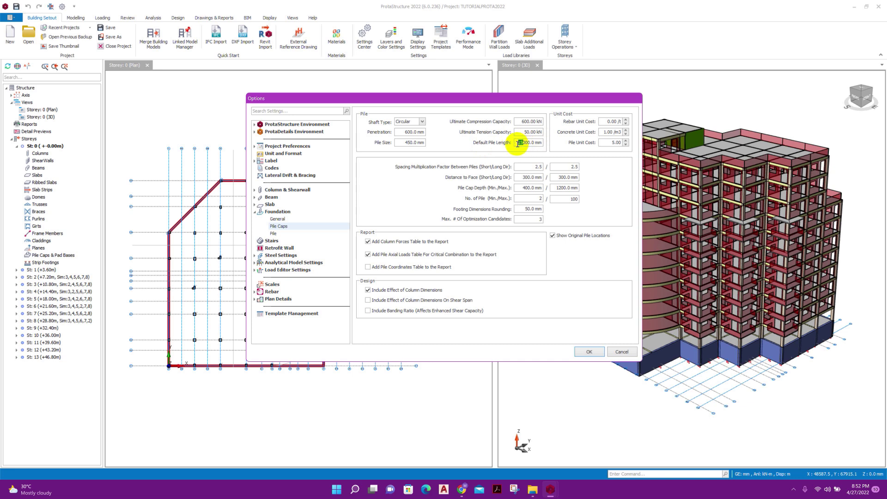
double_click(516, 142)
drag(516, 143, 525, 143)
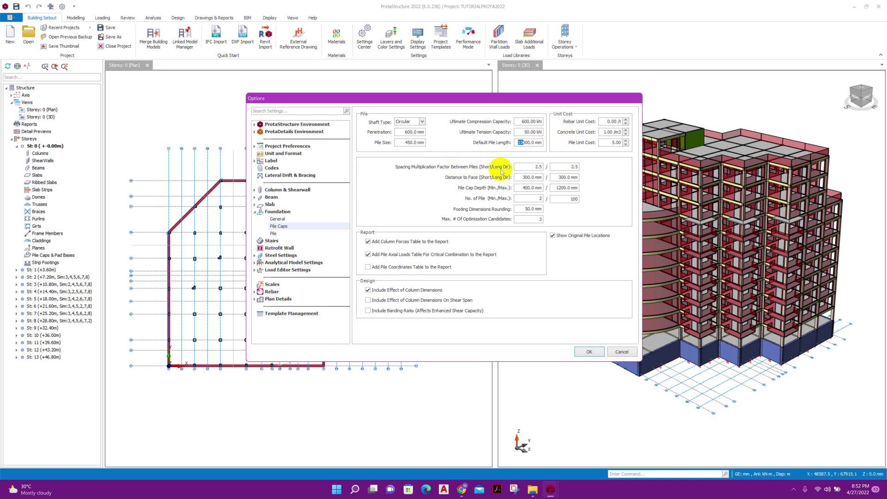
double_click(539, 167)
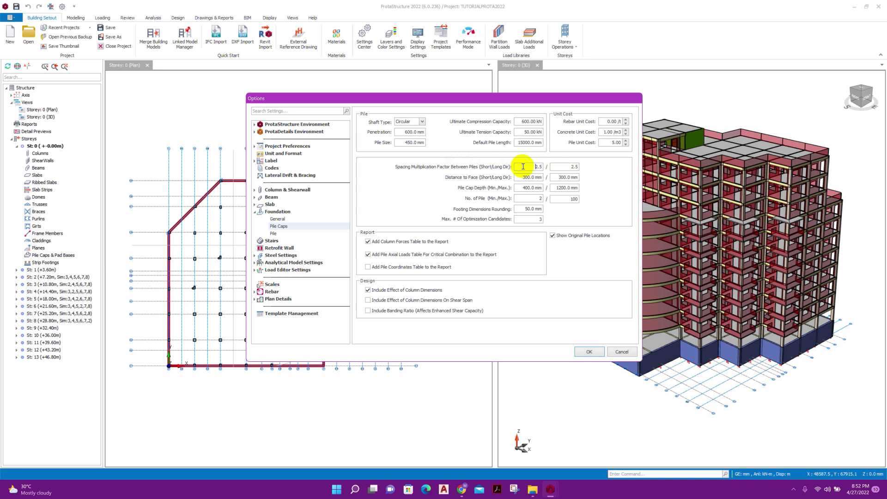
double_click(540, 167)
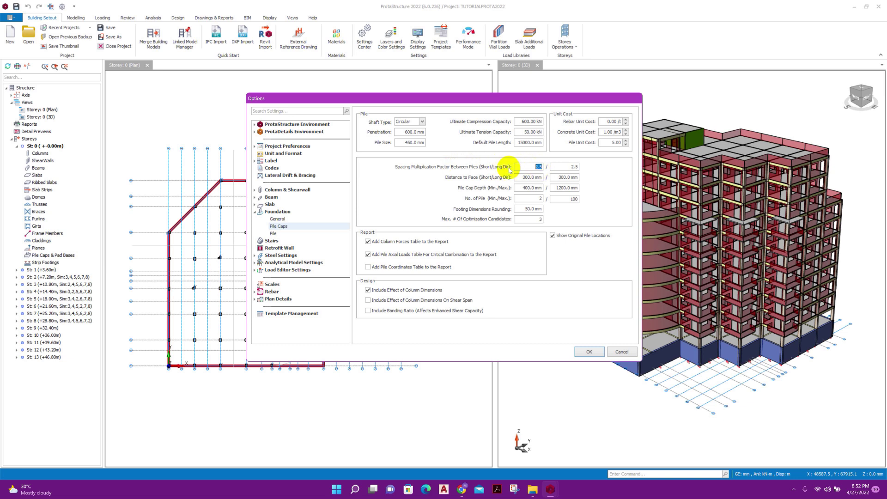
click(567, 167)
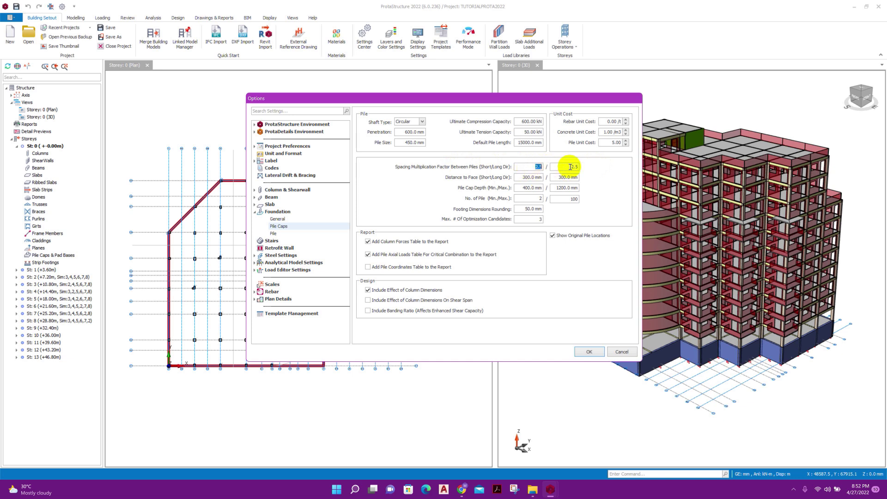
double_click(571, 167)
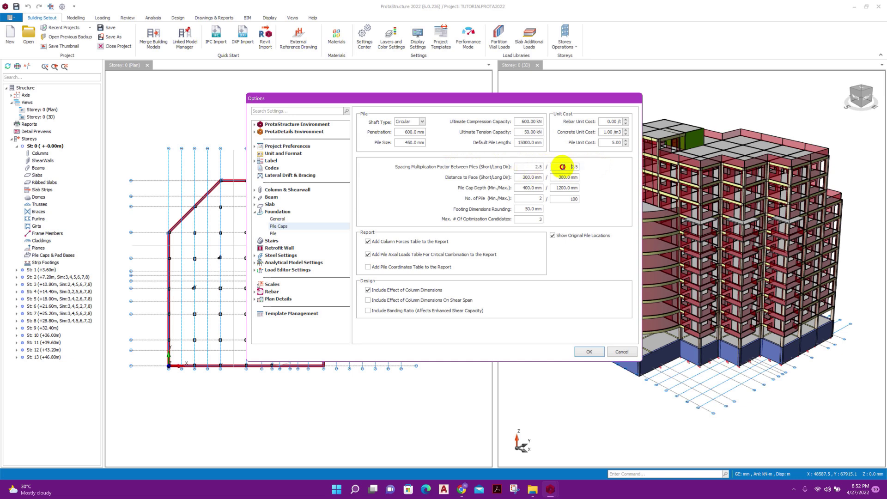
click(537, 178)
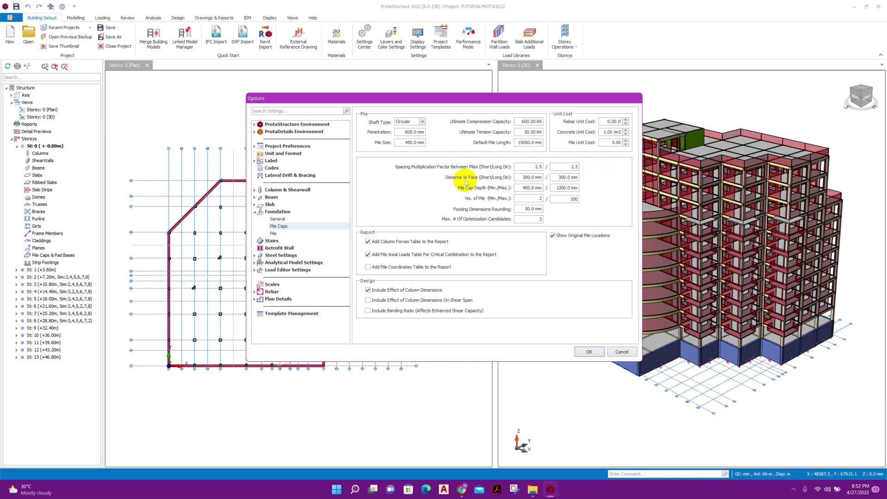
double_click(523, 178)
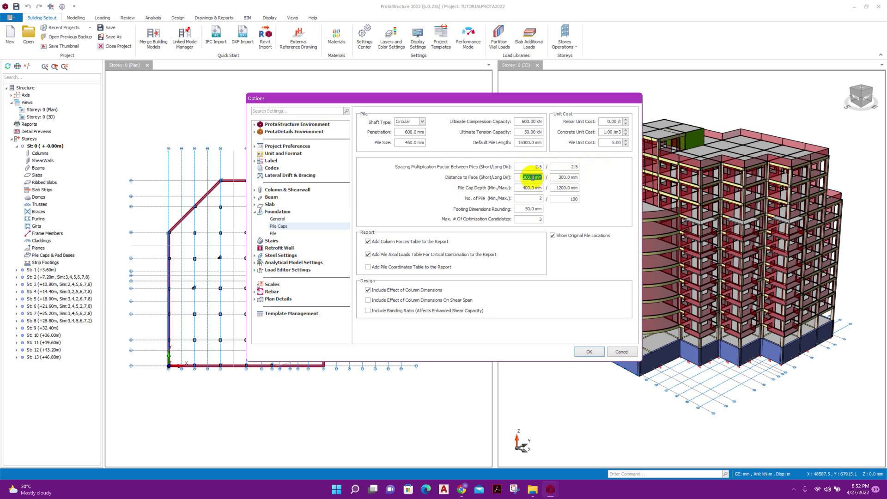
click(530, 178)
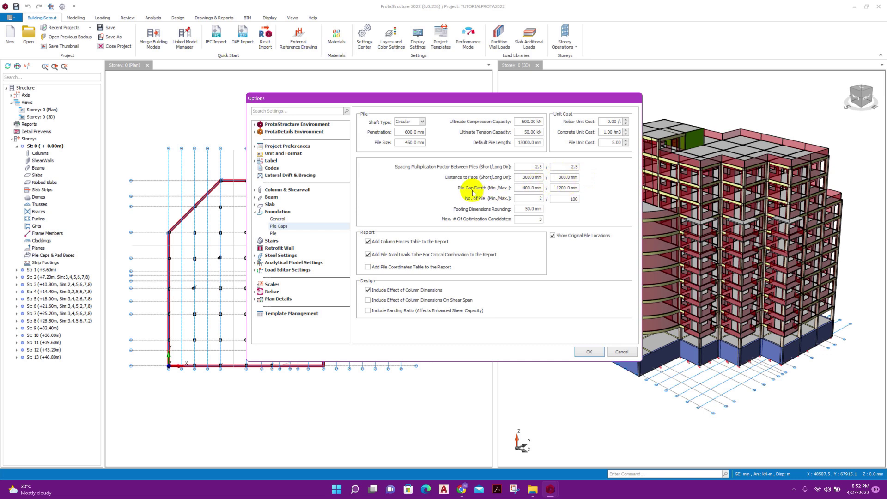
key(shift+Home)
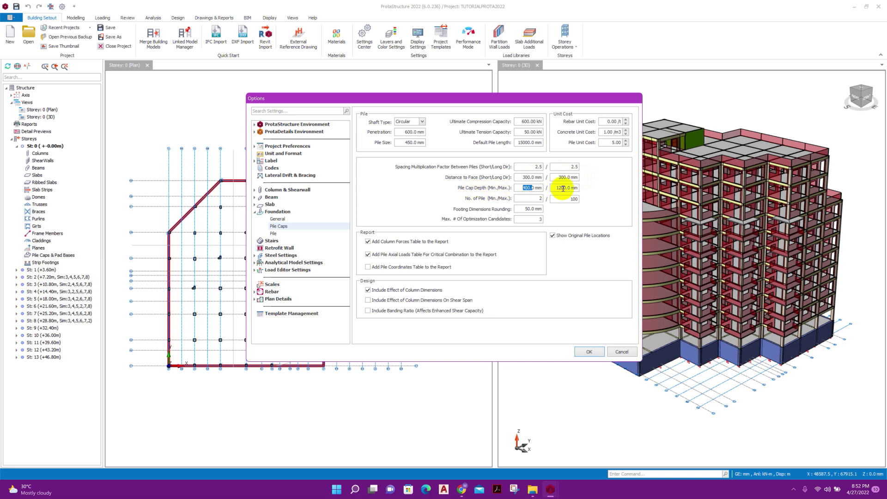
click(563, 189)
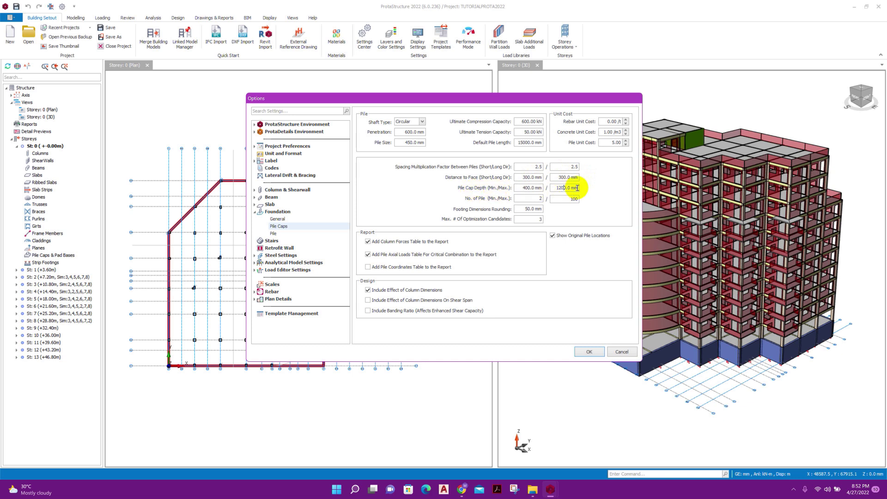
click(538, 199)
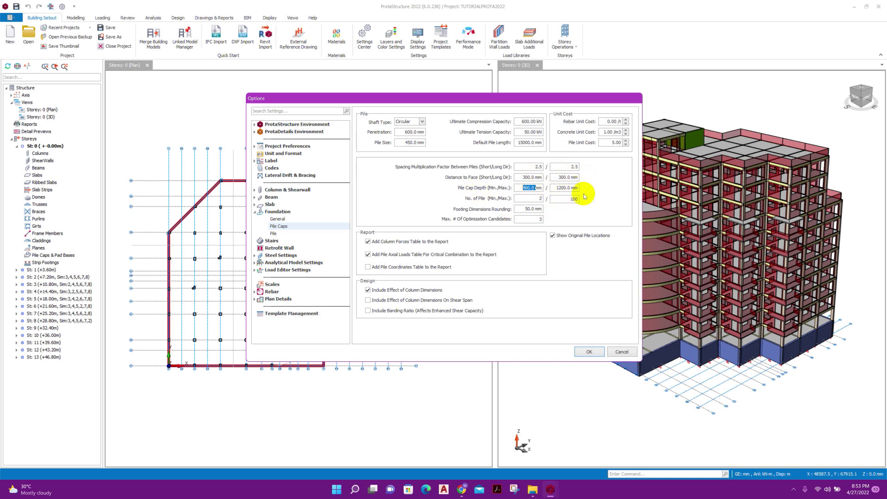
click(570, 188)
click(570, 199)
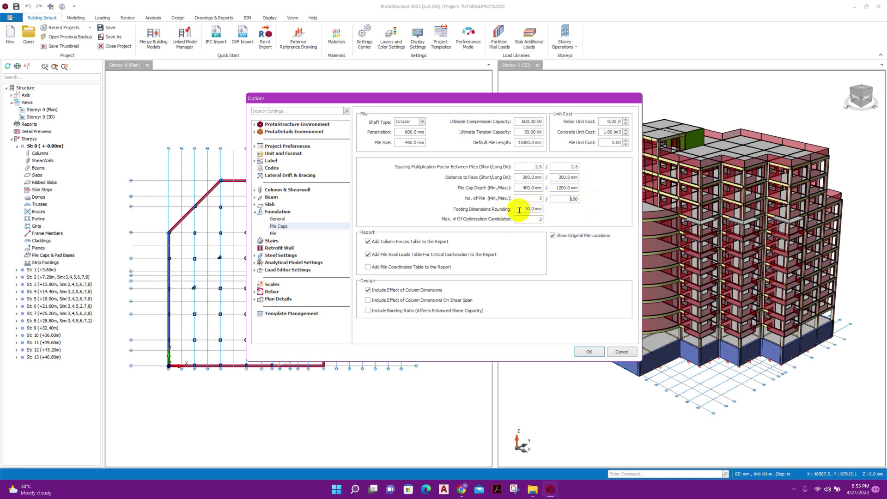
Set footing dimension rounding to 100 mm, piles 2–100 and cap depth 400–1200 mm
drag(519, 208, 551, 208)
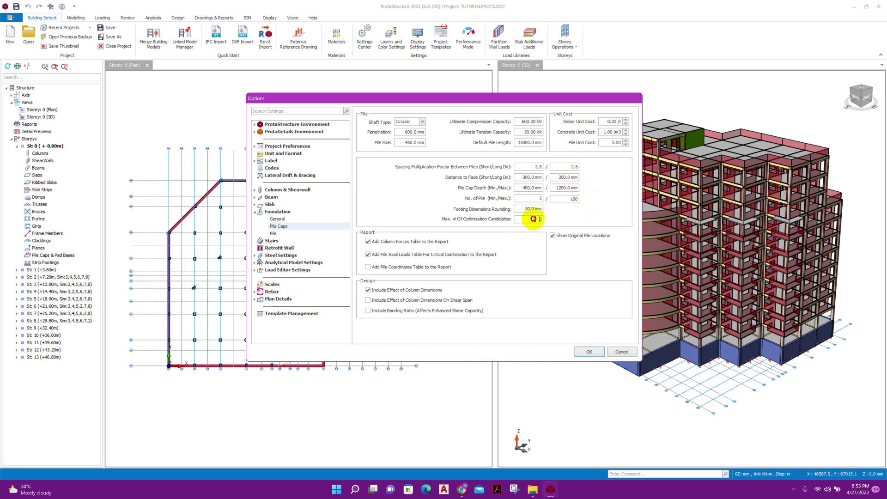
click(540, 219)
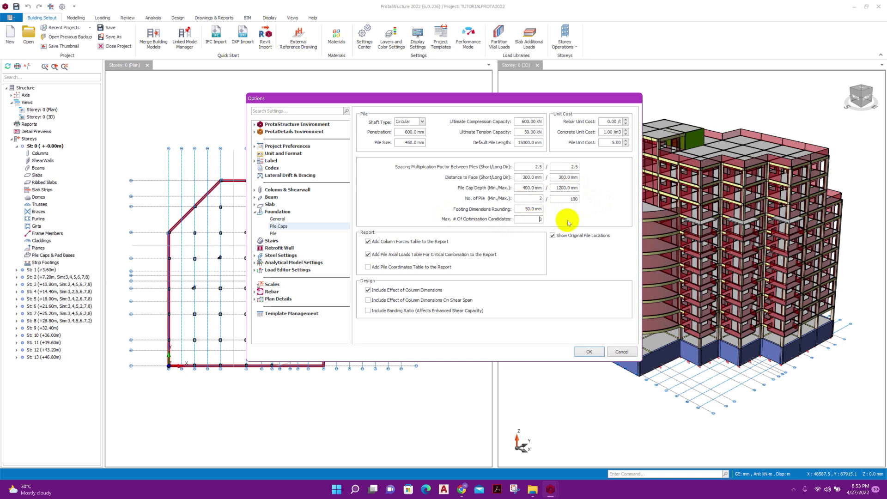
double_click(538, 209)
click(564, 198)
drag(526, 209, 512, 212)
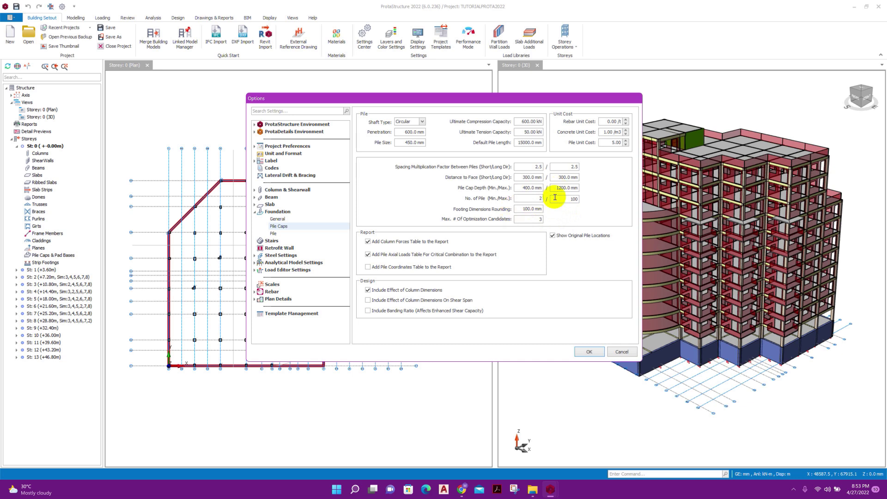
click(534, 200)
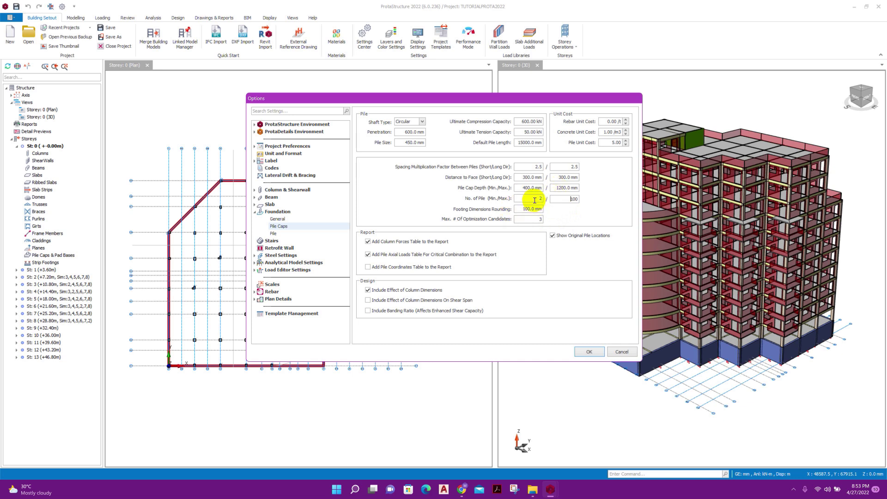
drag(540, 209, 523, 210)
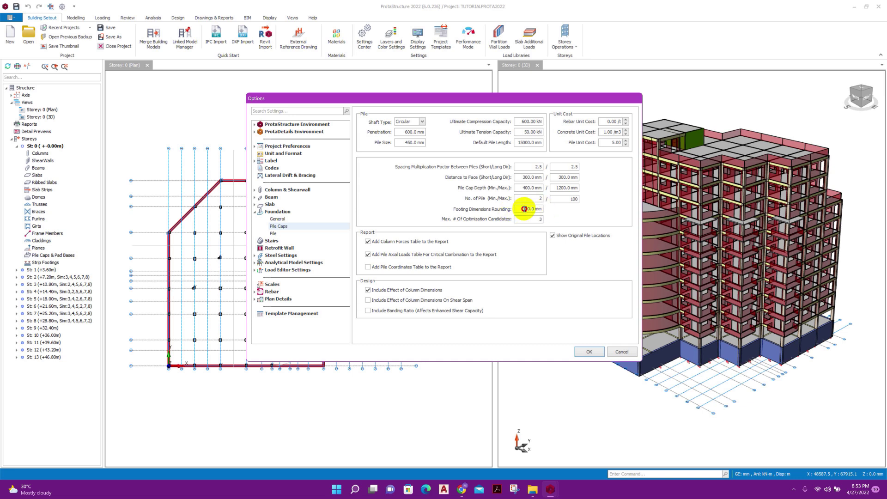
click(525, 209)
double_click(520, 208)
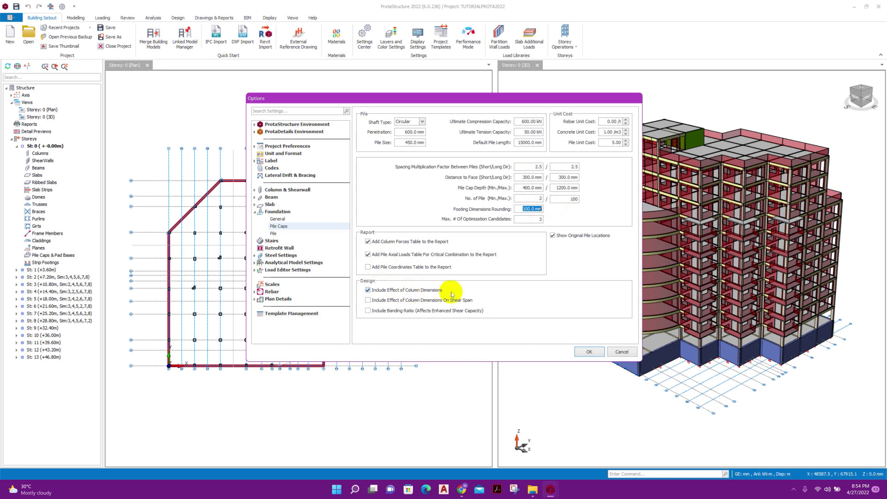
Confirm the maximum of 100 piles and accept the pile cap settings
click(570, 199)
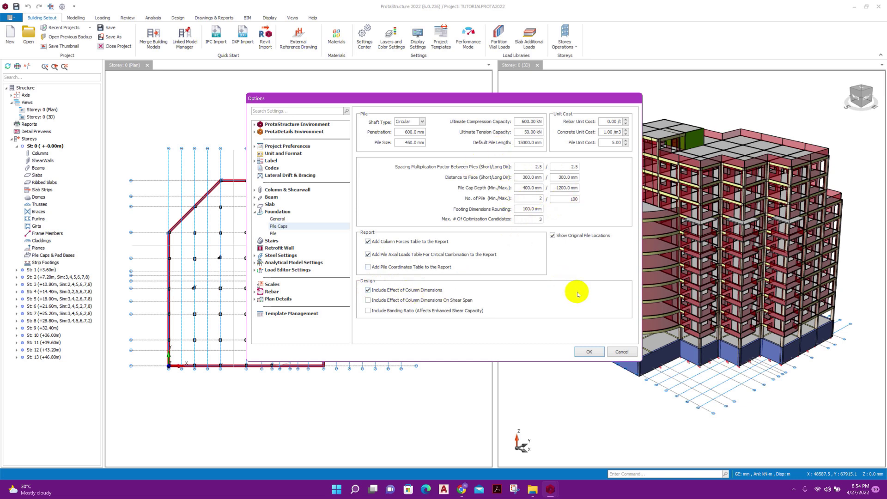
drag(422, 98, 397, 88)
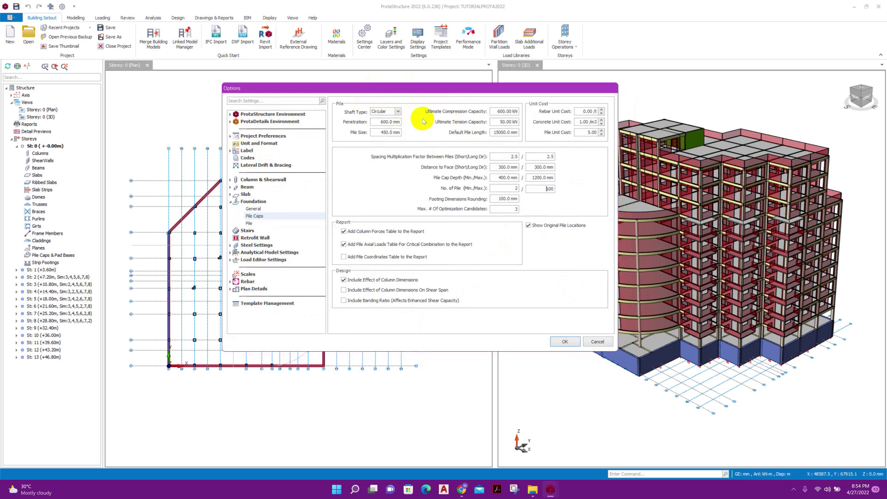
click(562, 342)
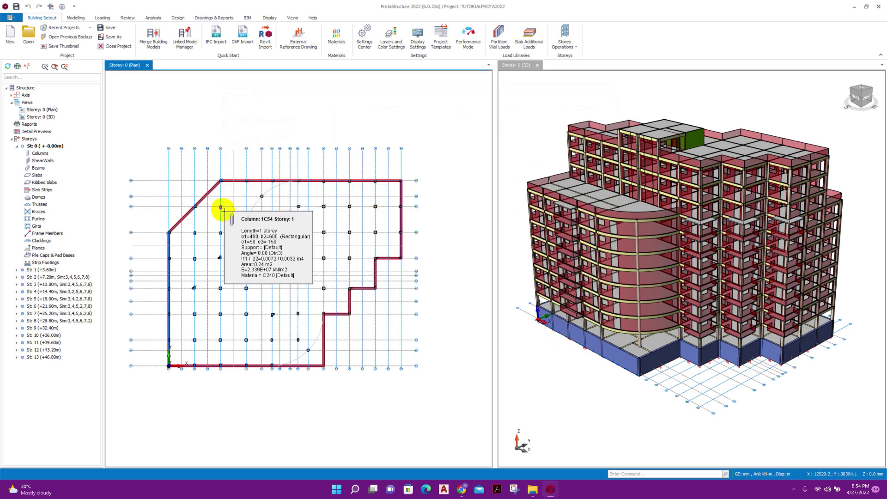
Insert pile cap PC-1C54 under column 1C54 and show its 2-pile, 1000 mm geometry
click(222, 208)
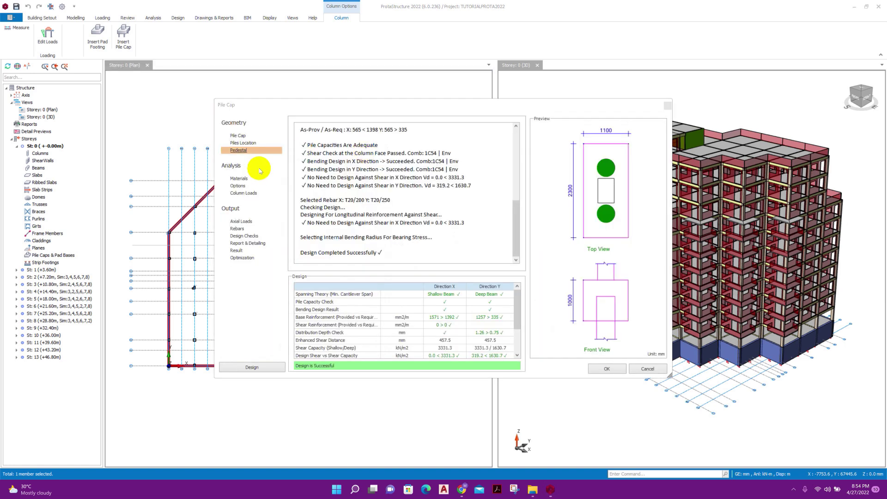
click(238, 135)
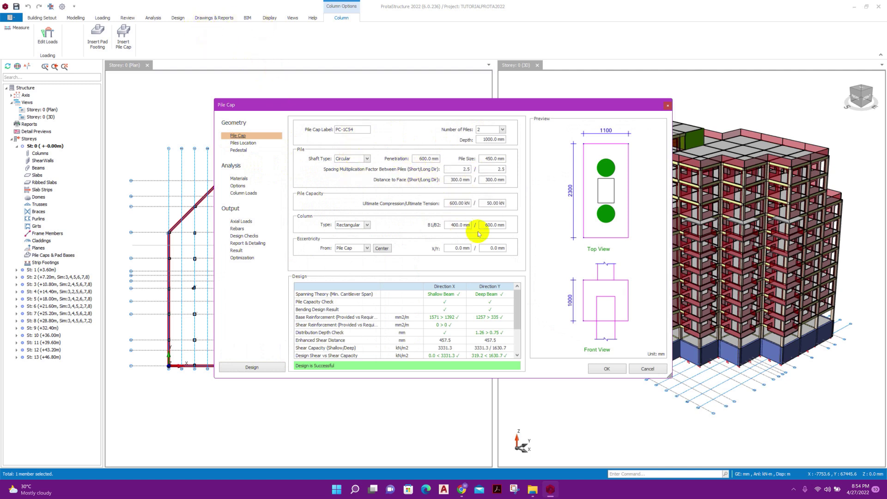
Review the pile coordinates table for PC-1C54
mouse_move(516, 301)
mouse_down()
mouse_move(516, 330)
mouse_move(513, 296)
mouse_up()
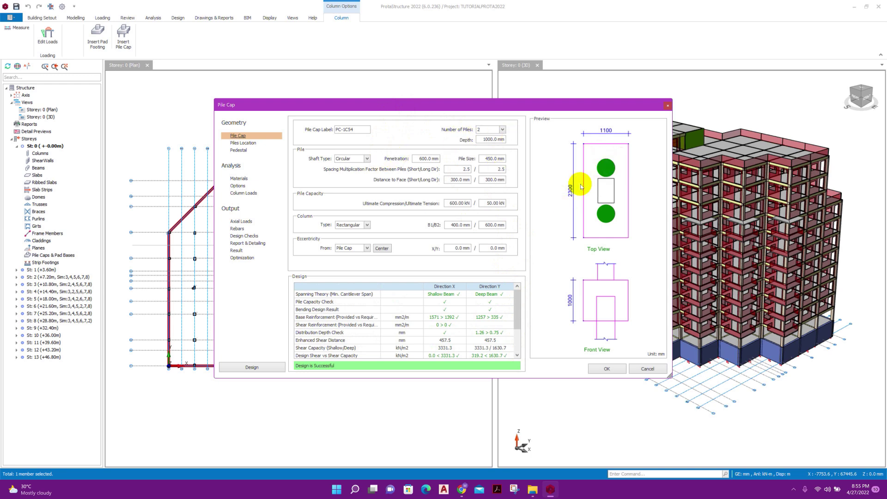
drag(429, 102, 503, 101)
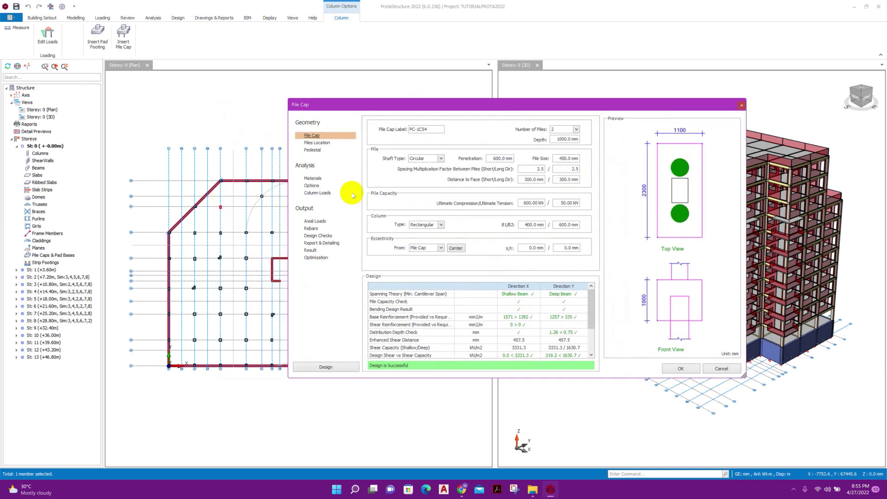
click(315, 144)
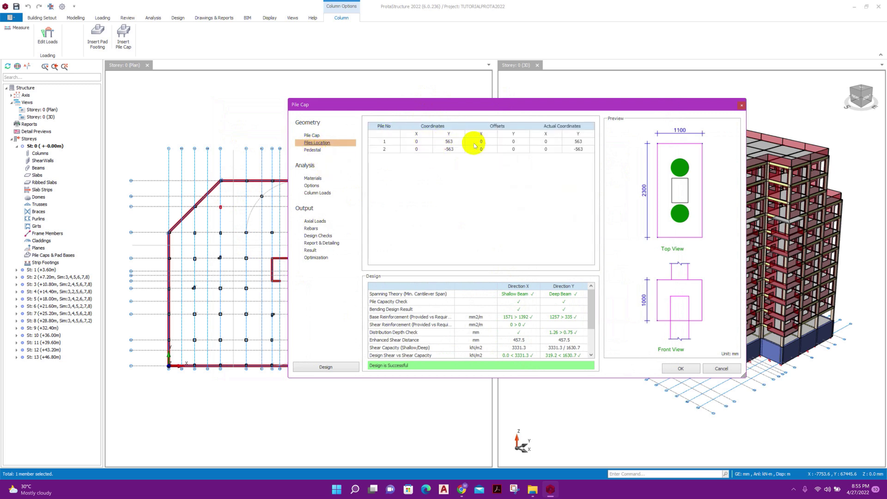
Check the pedestal settings, then show the C240 concrete and SD40 rebar materials
drag(409, 105, 422, 80)
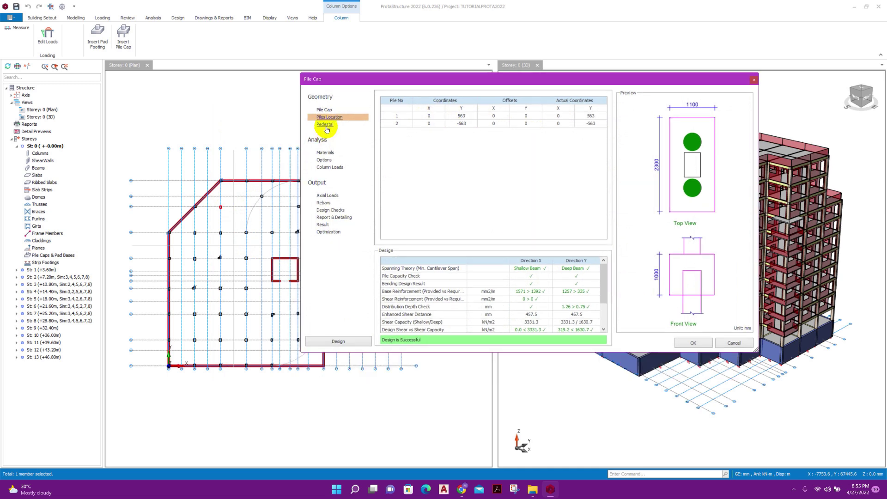
click(327, 126)
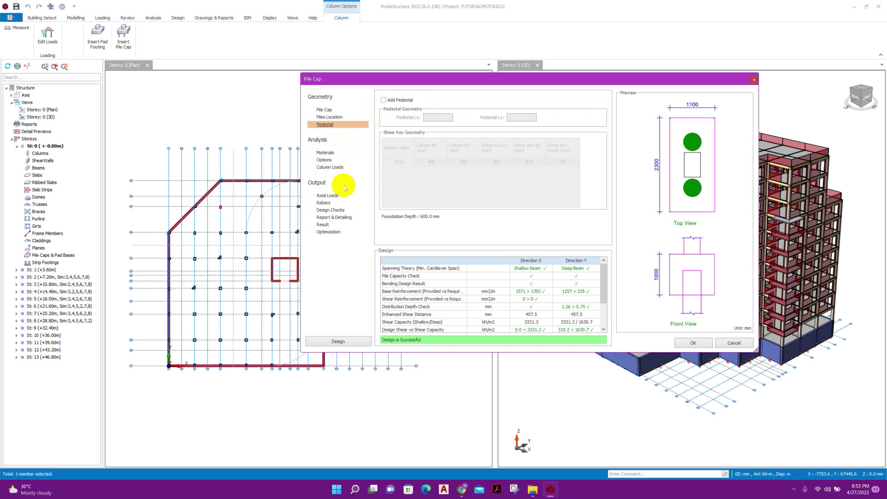
click(325, 153)
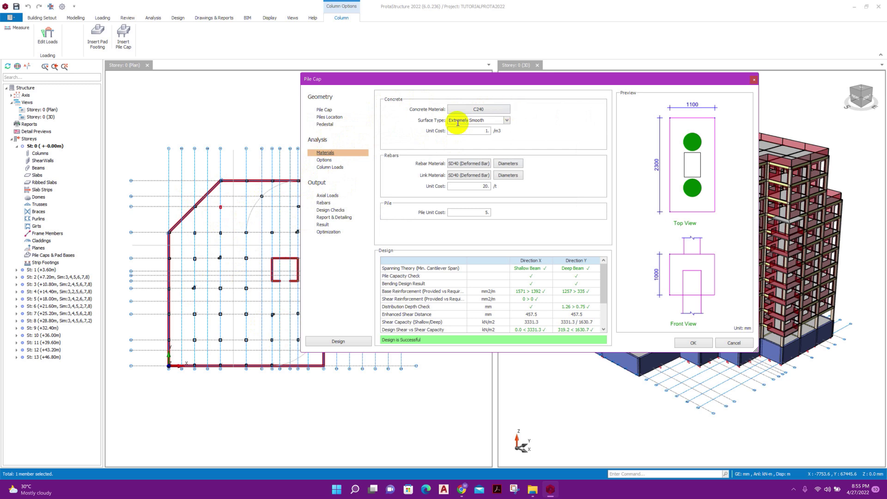
Review PC-1C54's bending and shear options, column 1C54 loads and axial load per pile
click(324, 160)
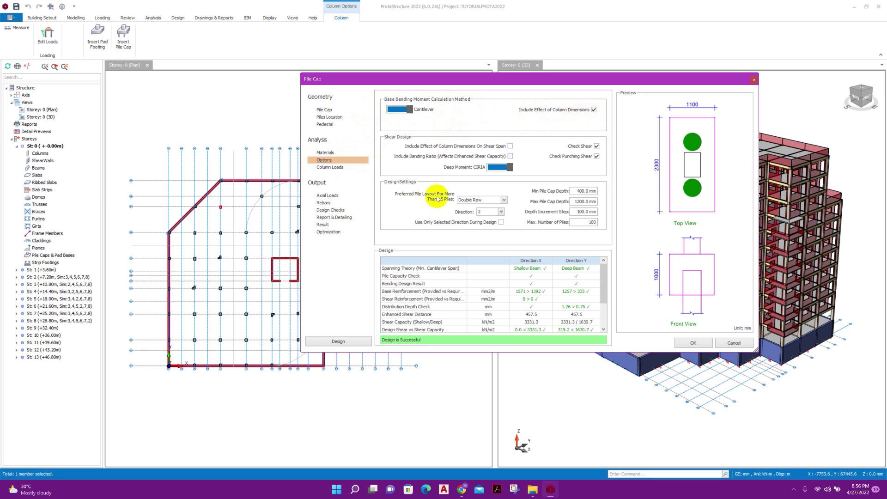
click(332, 167)
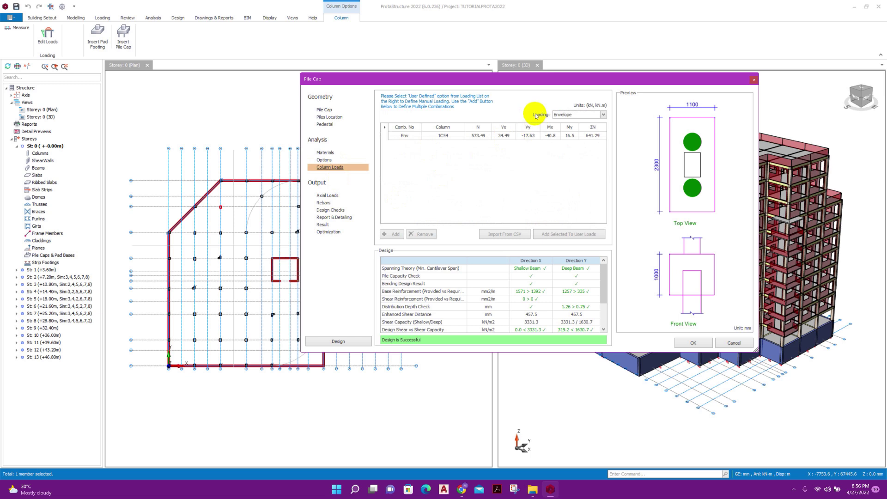
drag(453, 79, 504, 73)
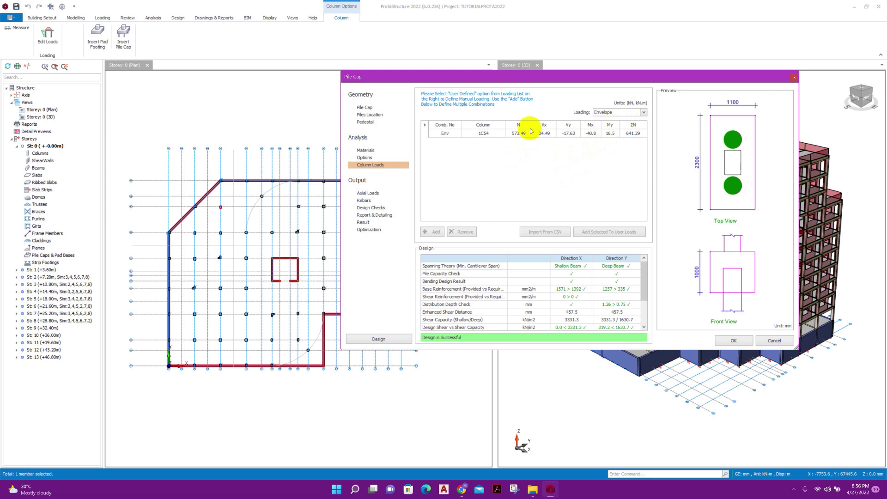
click(367, 193)
Check reinforcement, design checks, report settings and the 2-pile design log, then accept PC-1C54
click(368, 201)
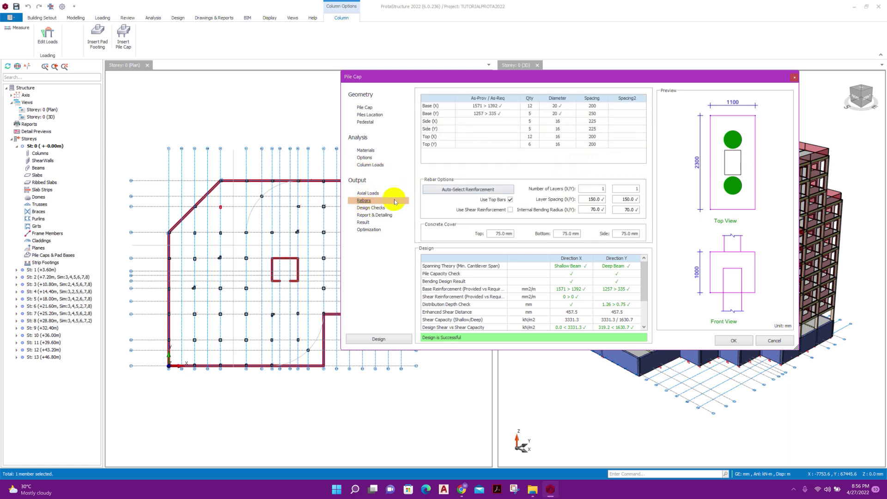
click(371, 208)
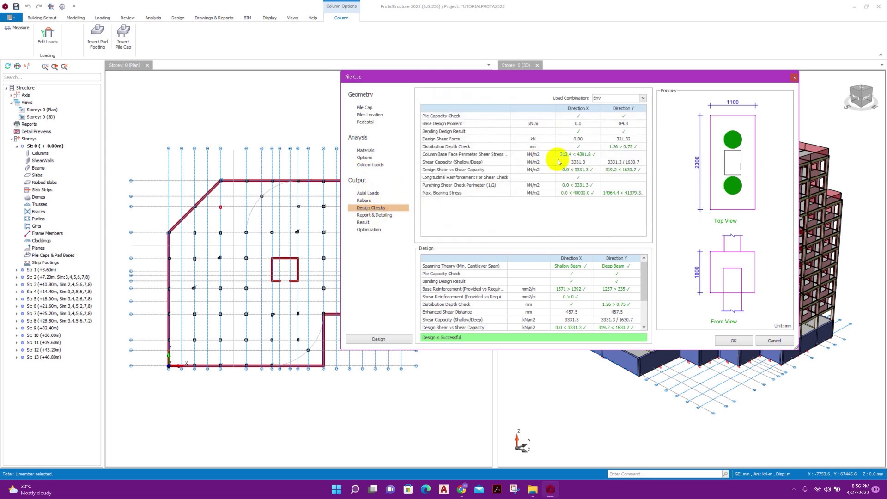
click(374, 216)
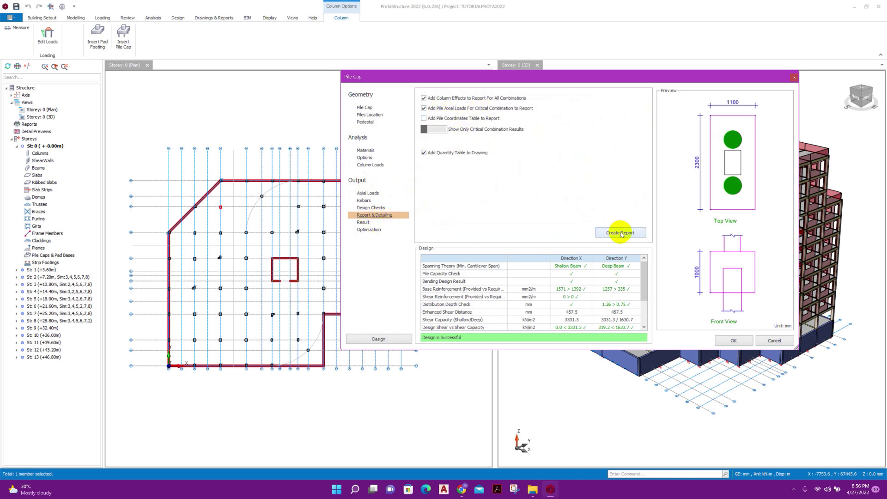
click(364, 222)
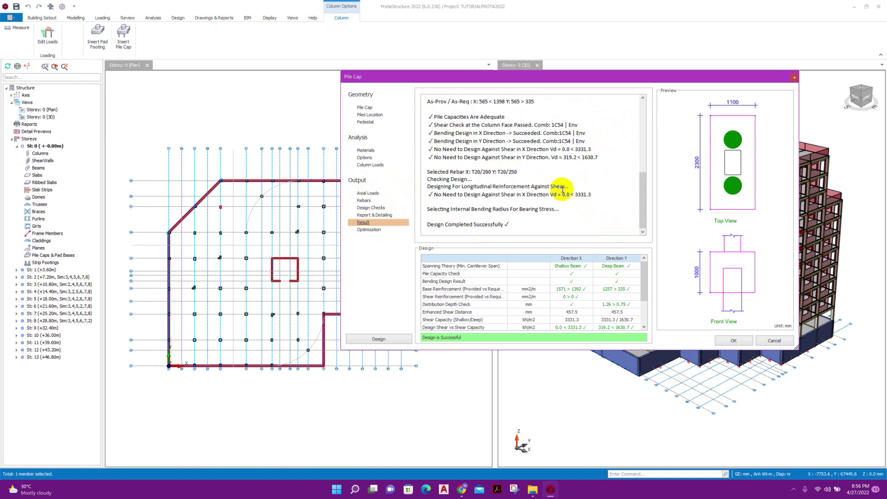
scroll(555, 194, up, 5)
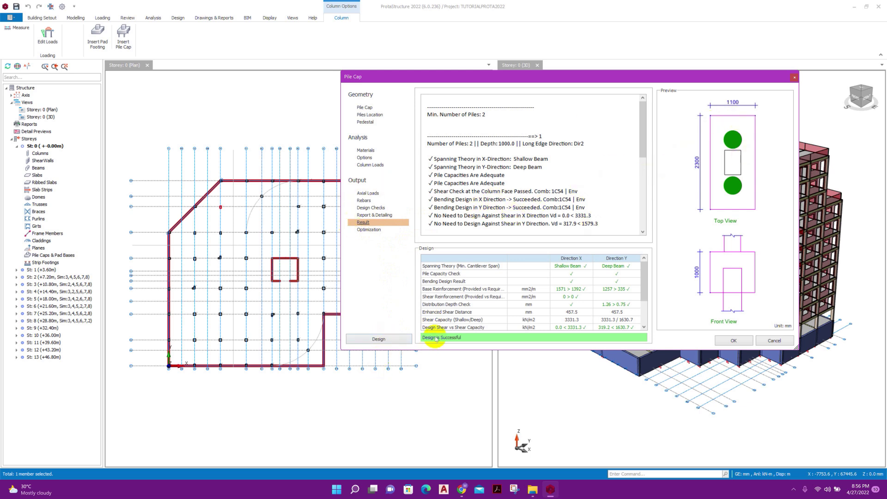
click(731, 341)
Insert a pile cap under circular column 1C52
scroll(276, 204, up, 3)
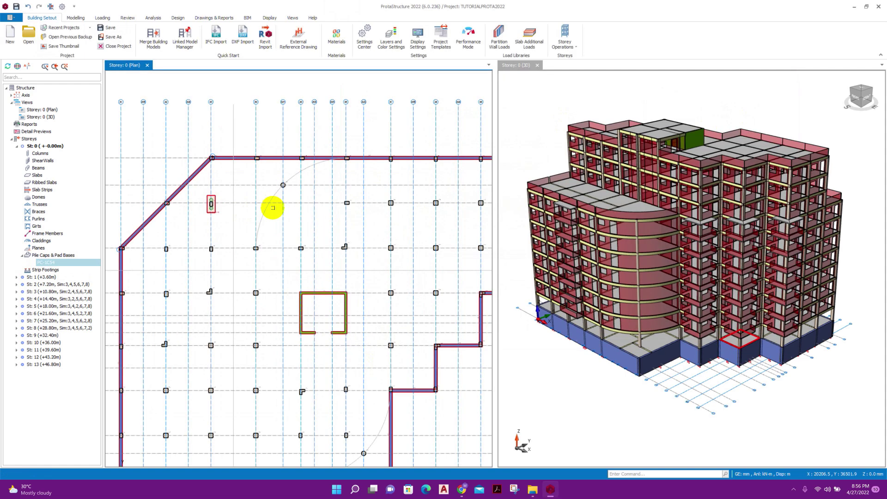
click(283, 186)
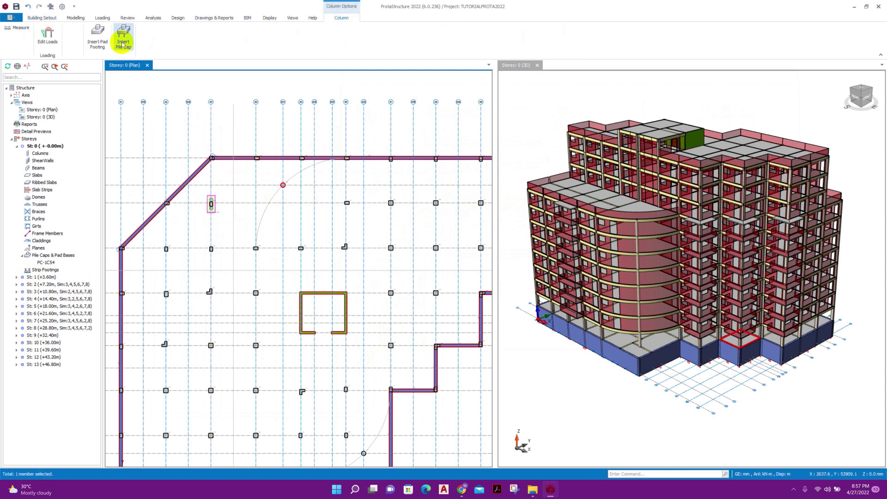
click(344, 160)
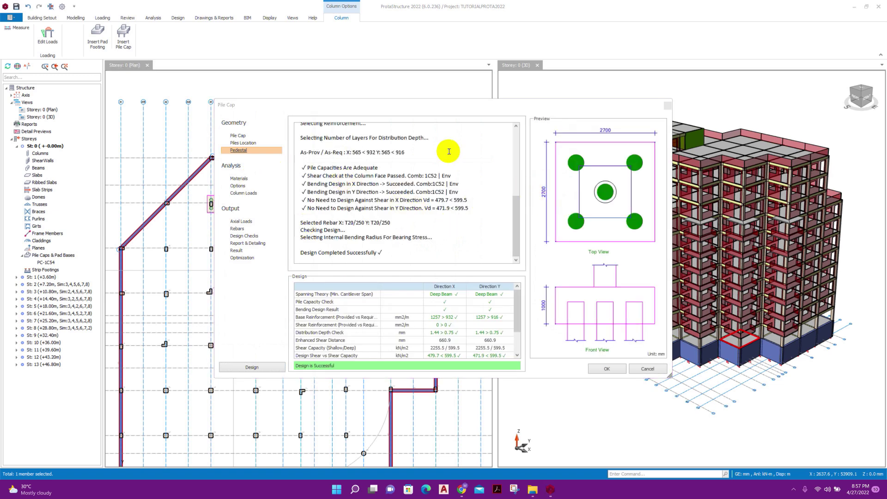
Review PC-1C52's five-pile, 1000 mm geometry and pile coordinates, then accept it
scroll(482, 215, up, 1)
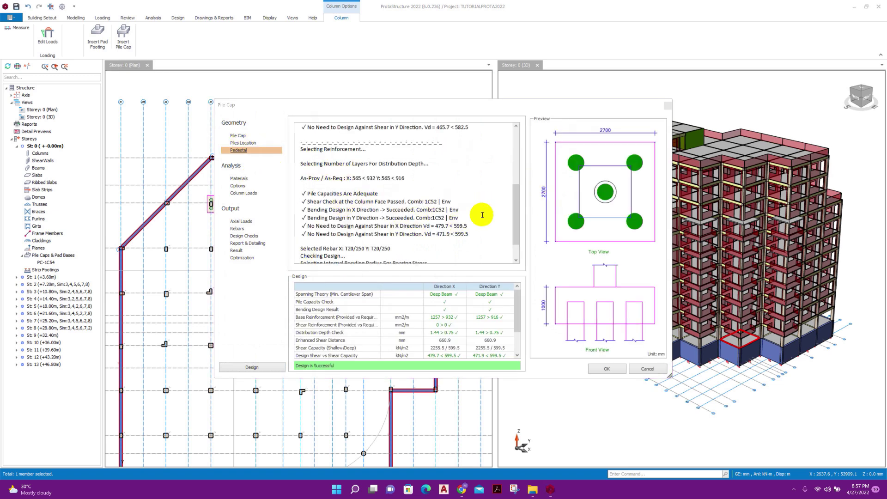
scroll(483, 215, up, 5)
drag(516, 167, 516, 139)
click(238, 136)
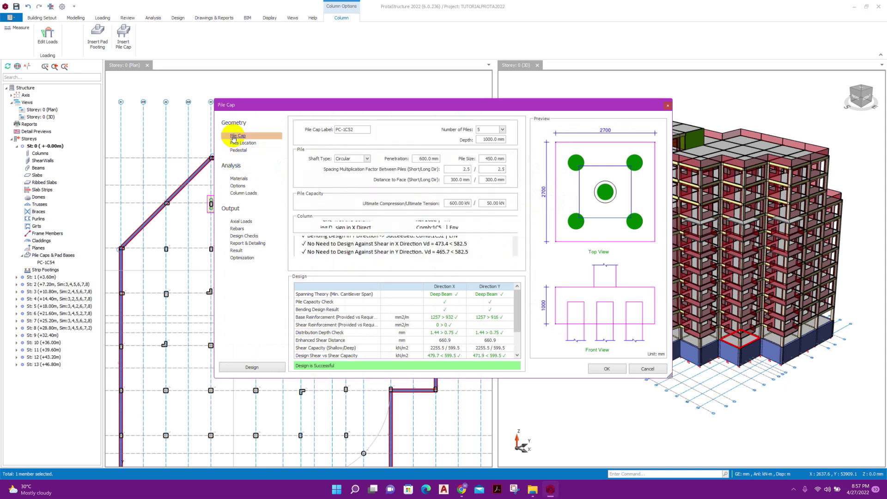
click(243, 142)
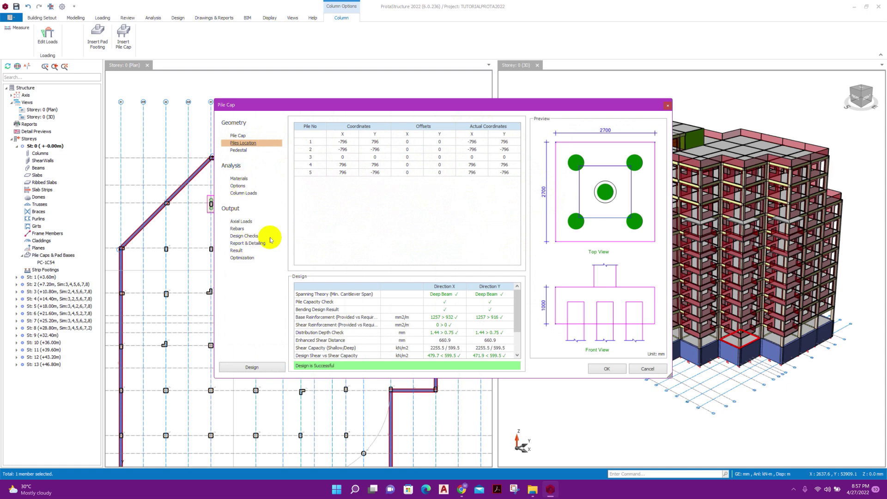
click(600, 369)
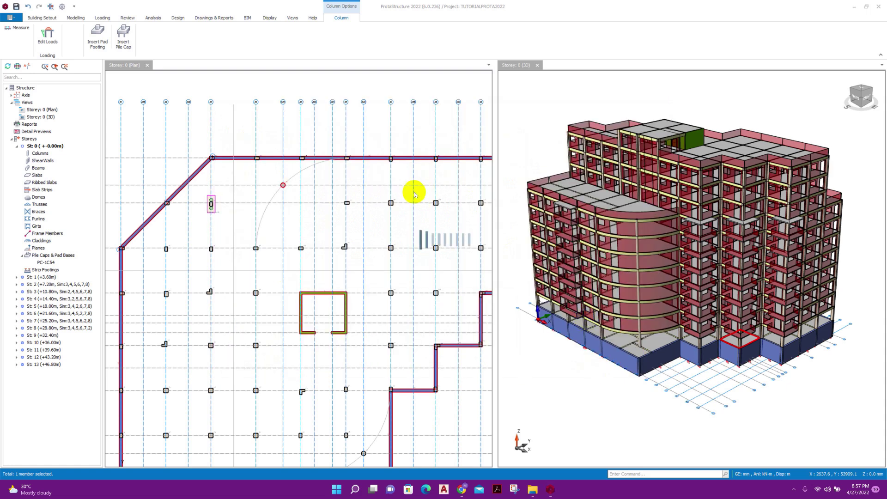
Insert a pile cap under column 1C30 and review its successful design log
click(282, 202)
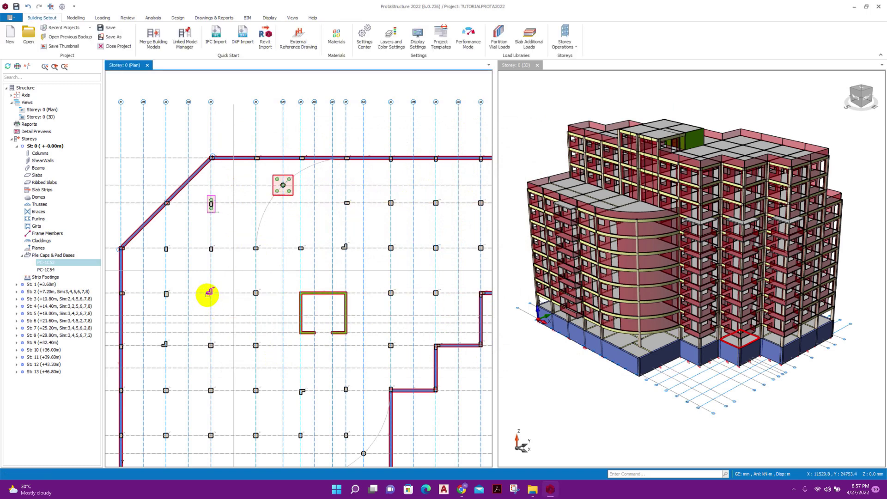
click(209, 292)
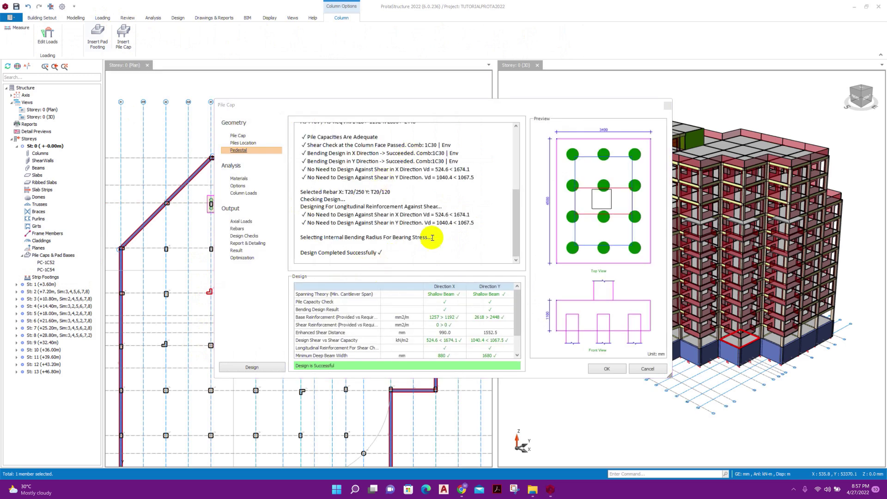
click(514, 223)
drag(514, 223, 512, 149)
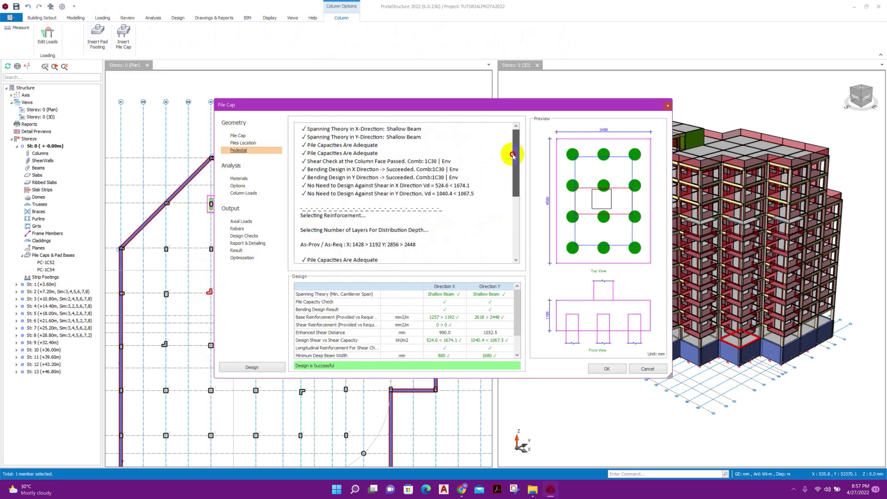
Check PC-1C30's 12-pile, 1100 mm geometry and column loads, then accept it
click(246, 136)
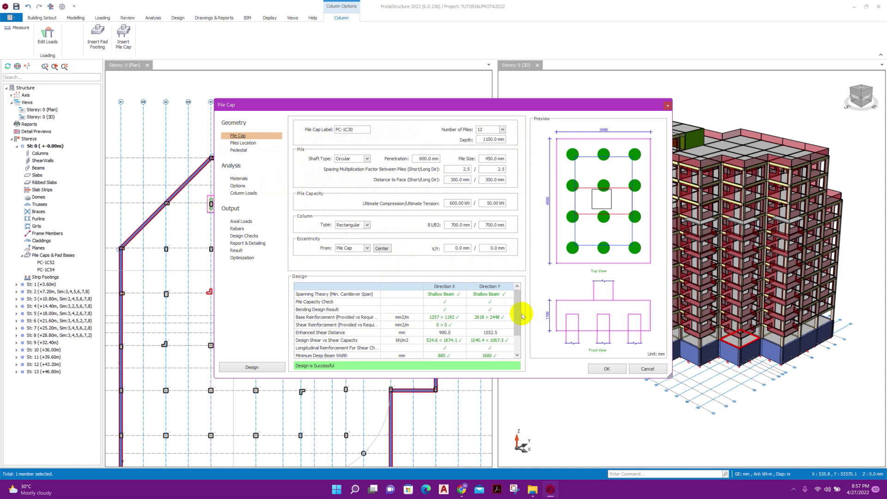
click(243, 194)
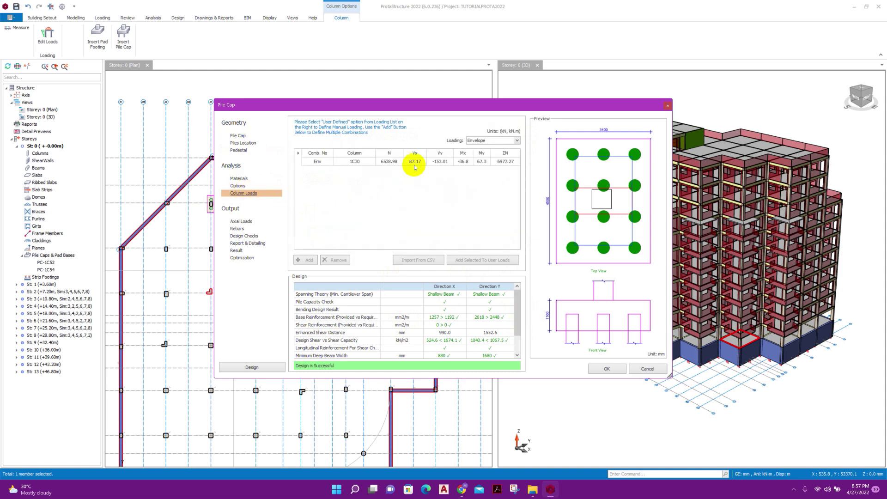
click(612, 369)
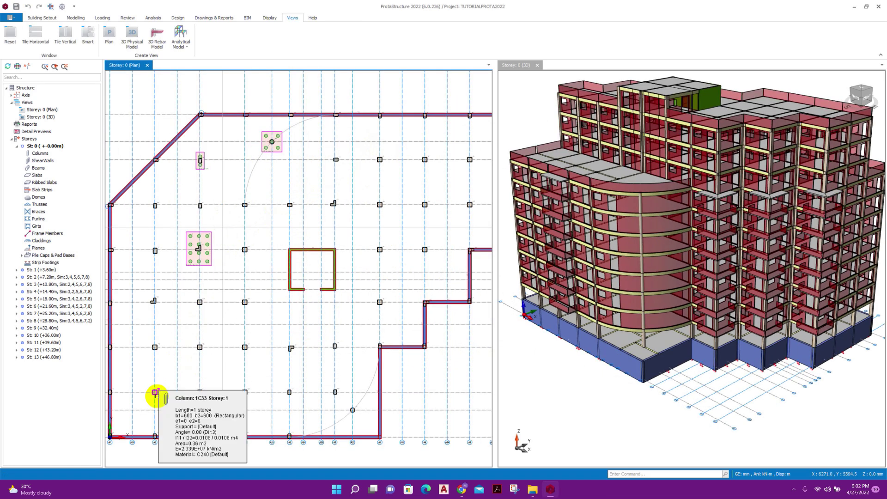
click(156, 393)
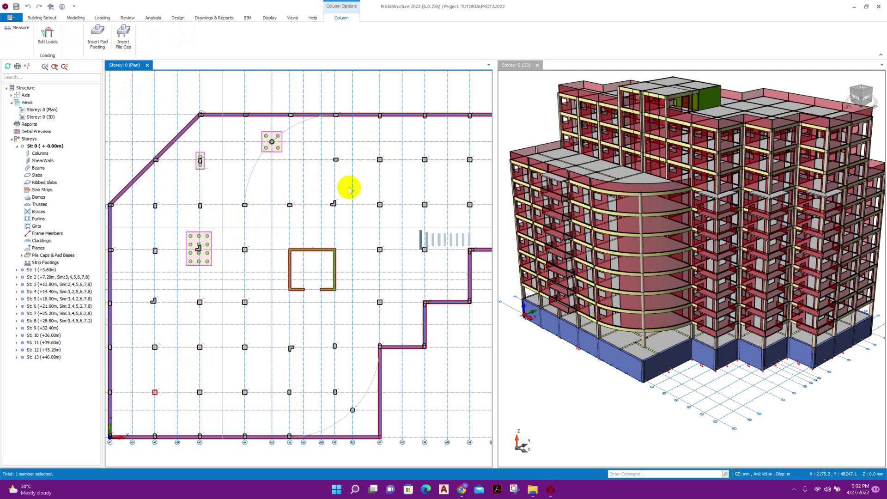
Insert pile cap PC-1C33 under the lower-left column and review its 9-pile, 1000 mm geometry
click(350, 189)
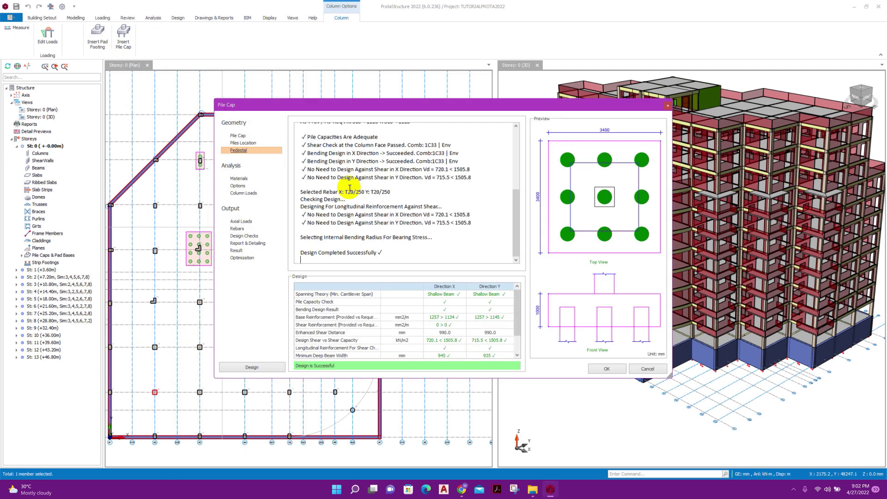
click(238, 135)
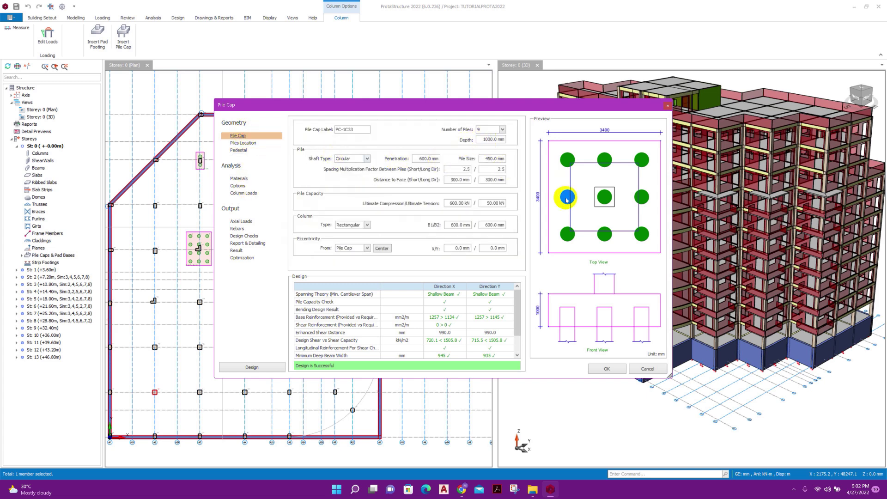
mouse_move(517, 309)
mouse_down()
mouse_move(517, 320)
mouse_move(519, 302)
mouse_up()
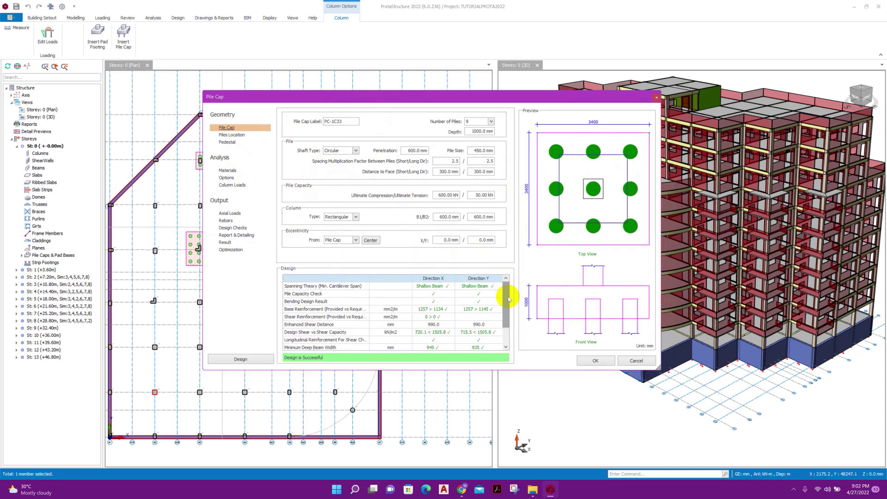
mouse_move(509, 298)
mouse_down()
mouse_move(509, 315)
mouse_move(509, 301)
mouse_up()
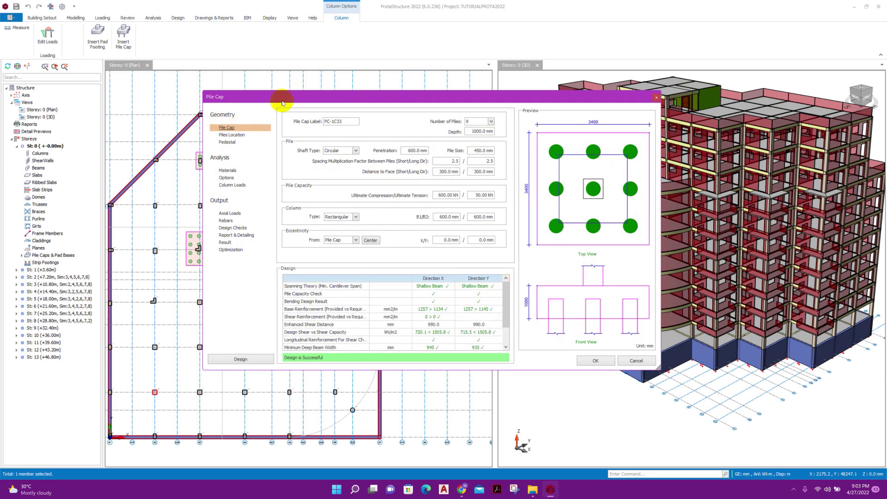
drag(506, 301, 508, 311)
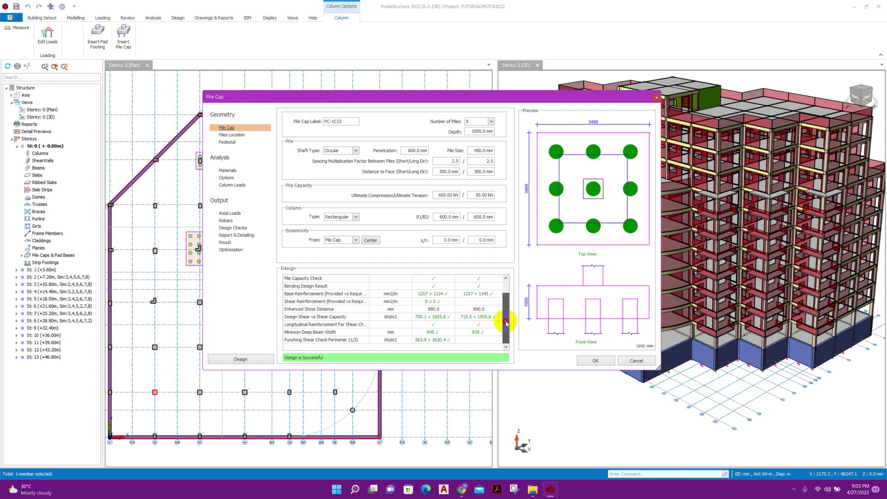
Review the passing design checks table and accept PC-1C33
drag(389, 101, 396, 92)
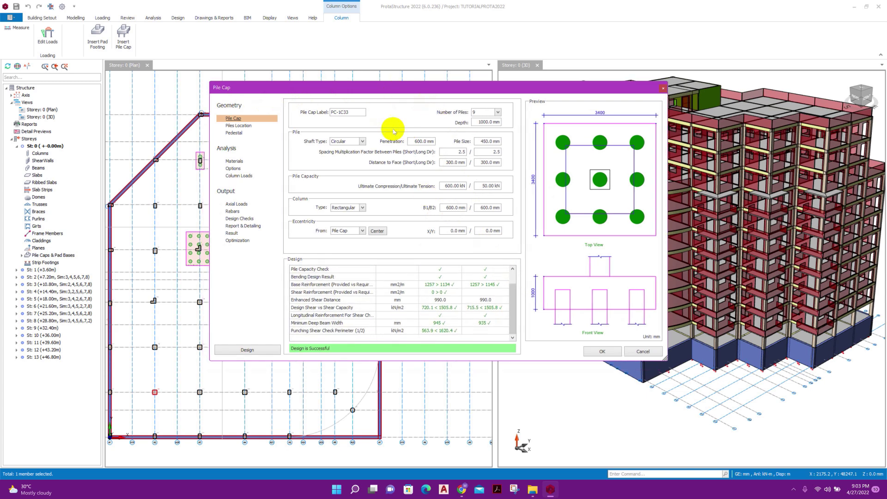
click(352, 111)
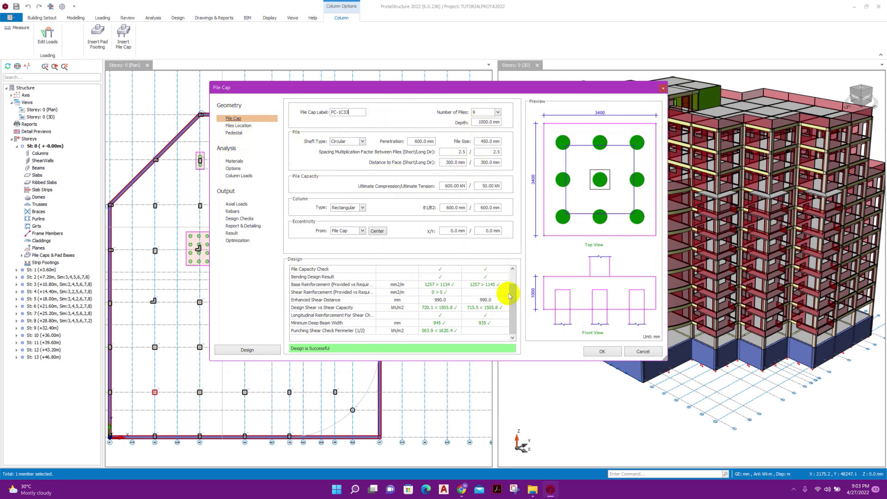
click(602, 352)
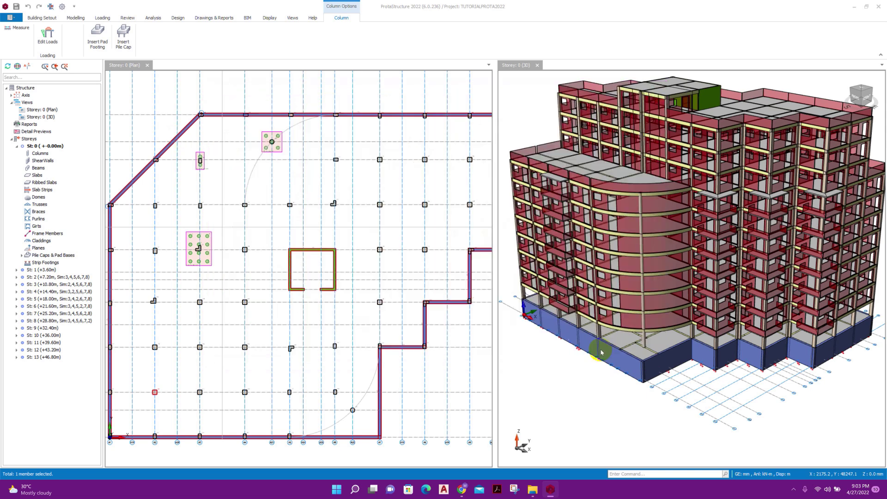
Orbit the 3D model to check the piles underneath, then save the project and launch ProtaDetails
middle_drag(647, 277, 677, 326)
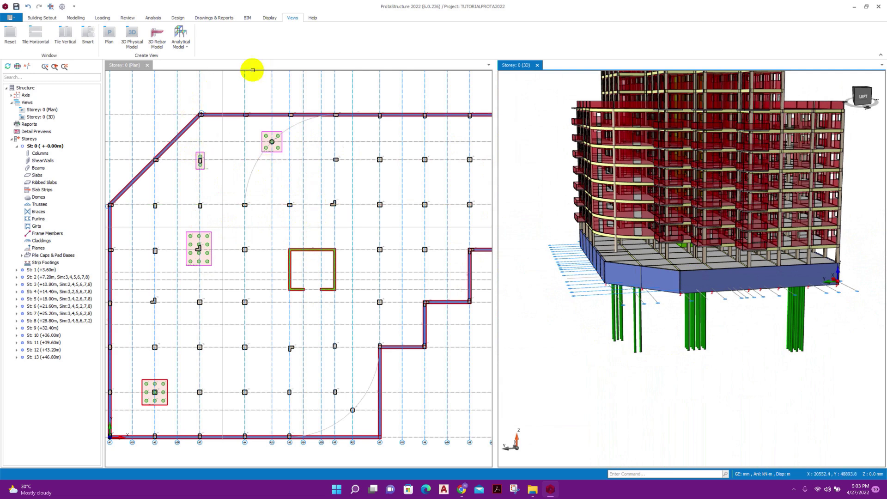
click(214, 18)
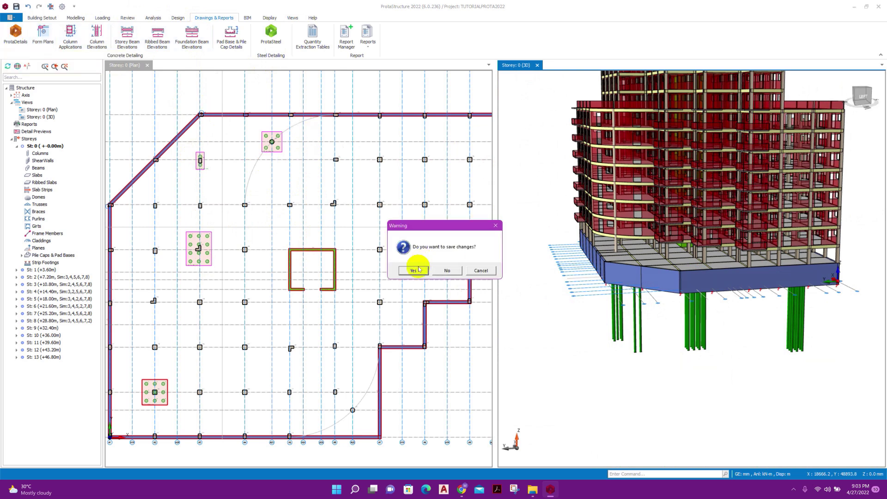
click(419, 270)
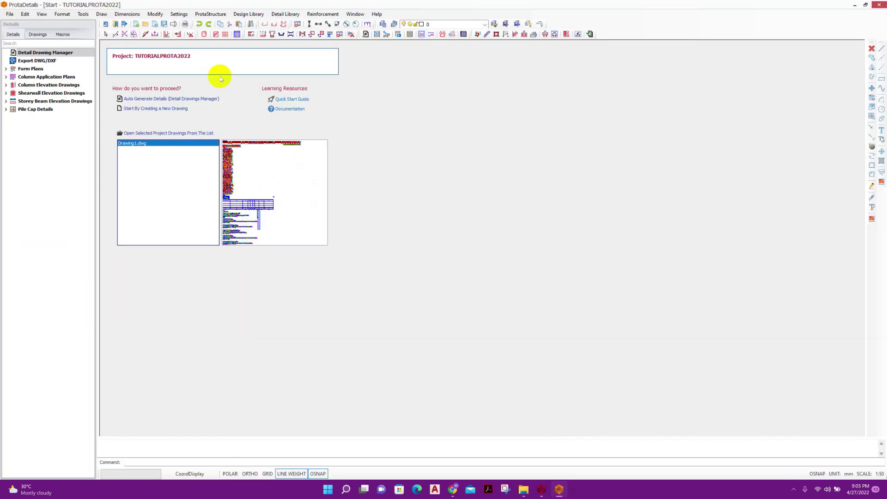
Auto-generate St 0 pile cap details with a quantity table and place them in Drawing2.dwg
click(165, 99)
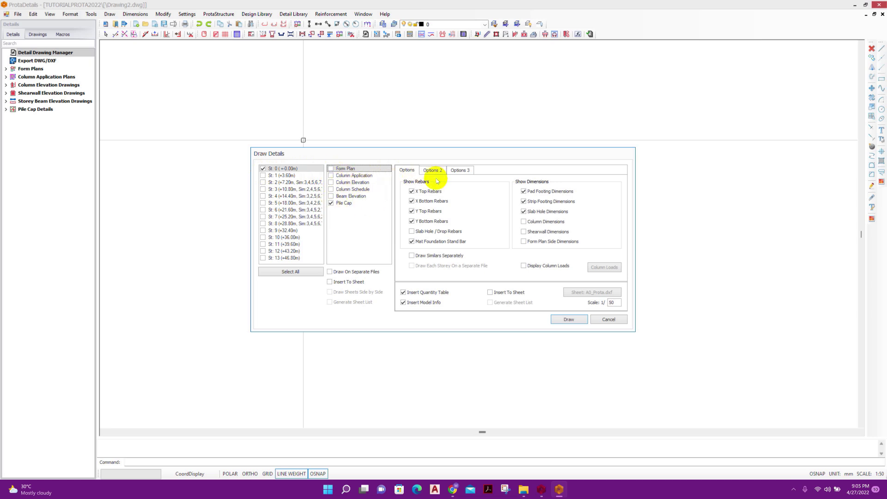
click(568, 319)
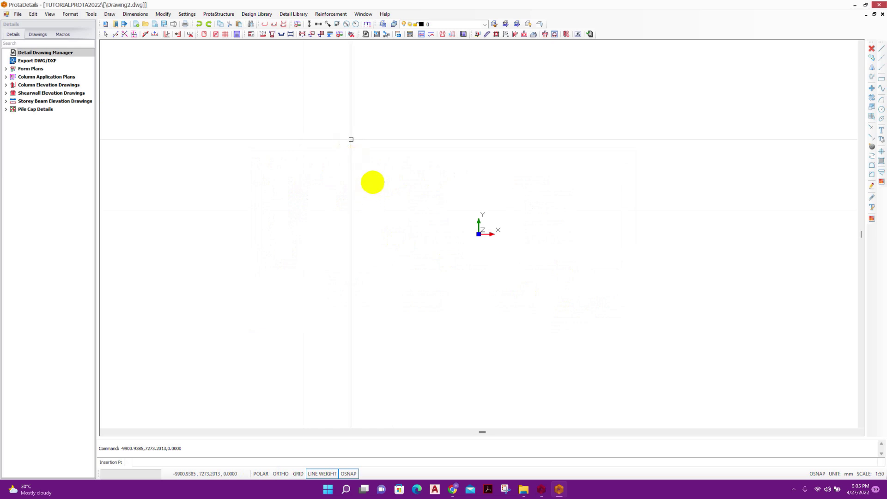
click(372, 180)
scroll(442, 234, down, 1)
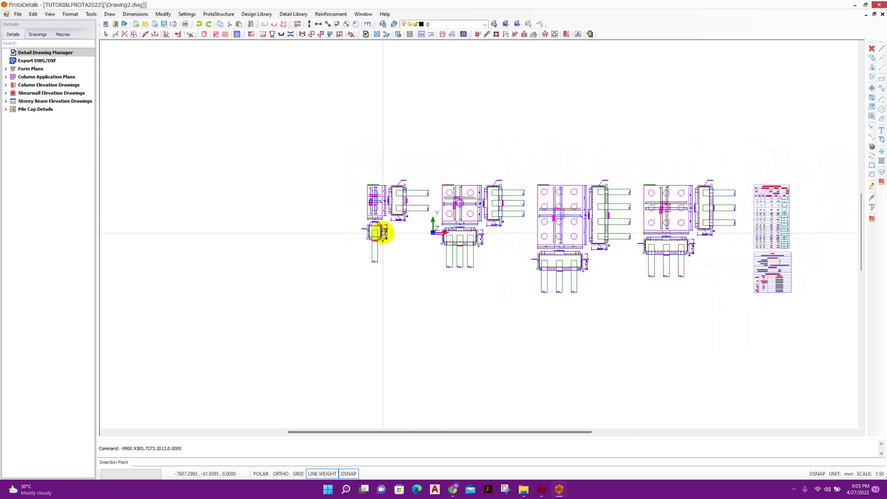
scroll(383, 233, down, 3)
scroll(499, 226, up, 3)
scroll(381, 242, up, 3)
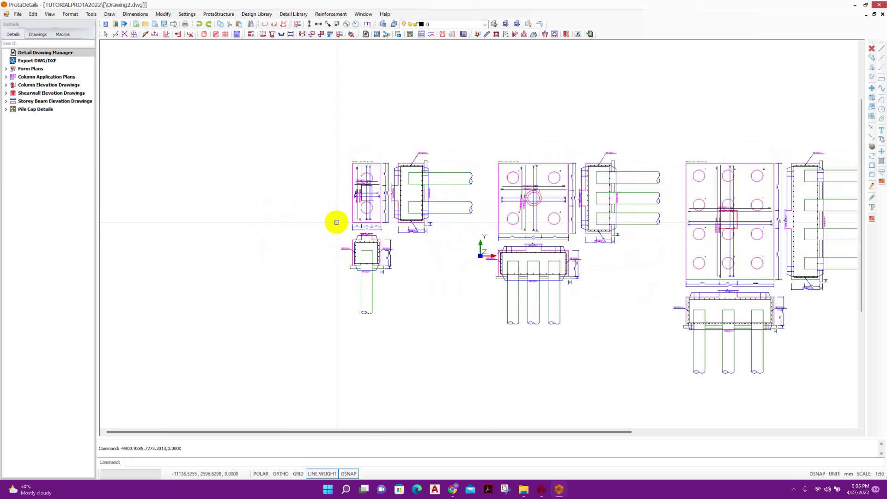
scroll(377, 224, up, 3)
scroll(345, 245, down, 2)
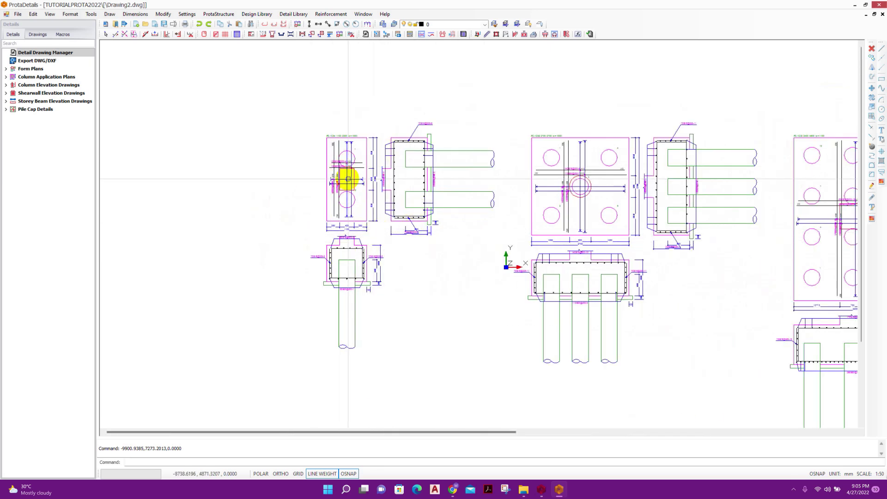
scroll(374, 226, up, 1)
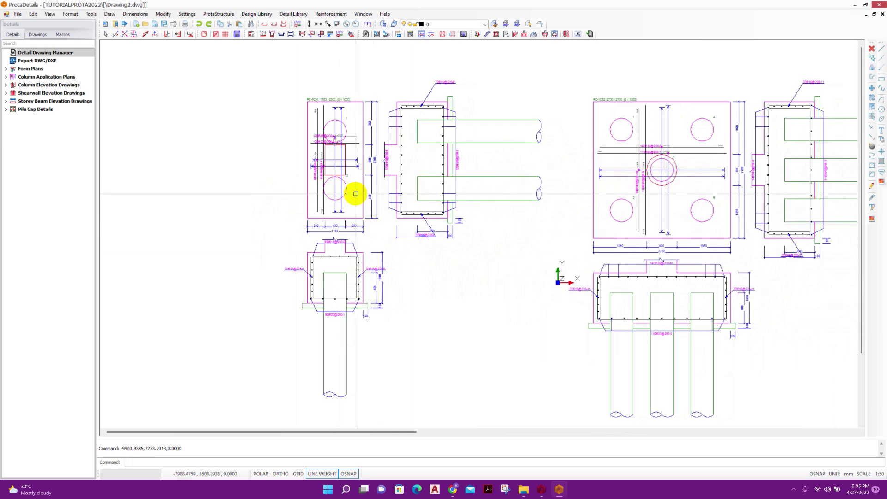
scroll(367, 281, up, 2)
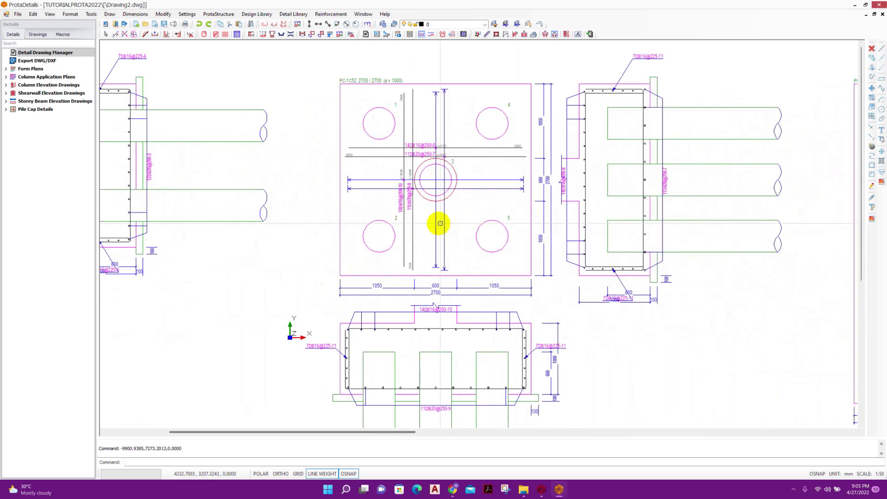
scroll(640, 260, down, 2)
scroll(396, 263, up, 1)
scroll(479, 262, up, 2)
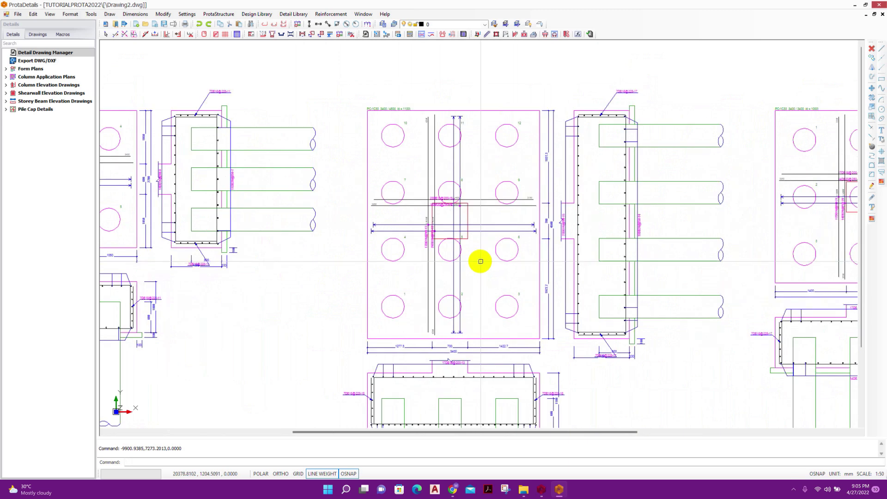
scroll(416, 208, down, 2)
scroll(416, 289, up, 1)
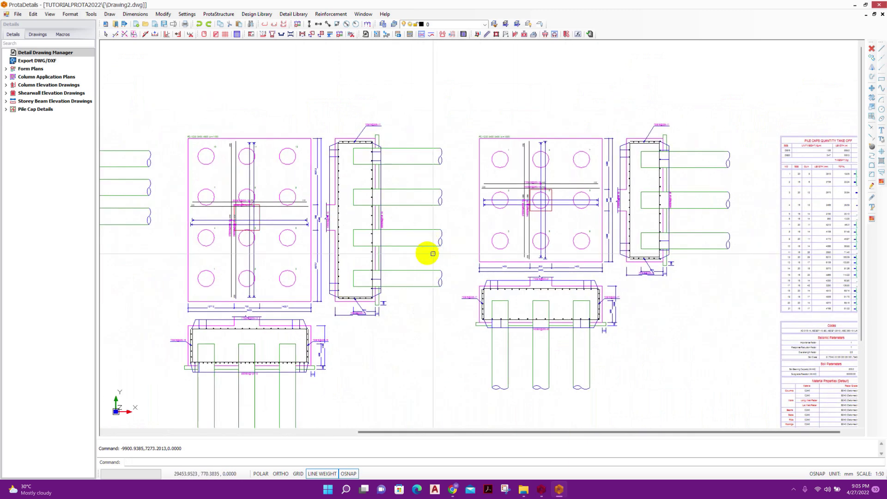
scroll(564, 212, up, 1)
scroll(654, 263, down, 2)
scroll(585, 256, up, 1)
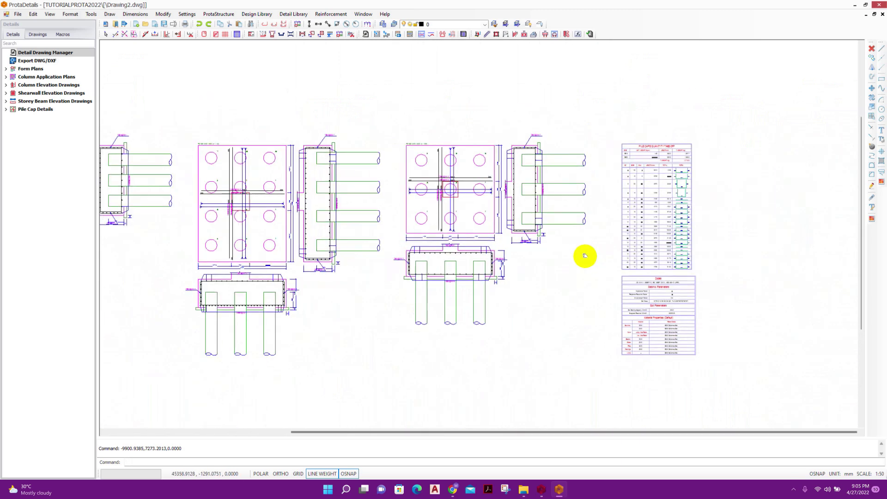
scroll(482, 228, up, 1)
scroll(739, 253, down, 1)
scroll(748, 257, up, 2)
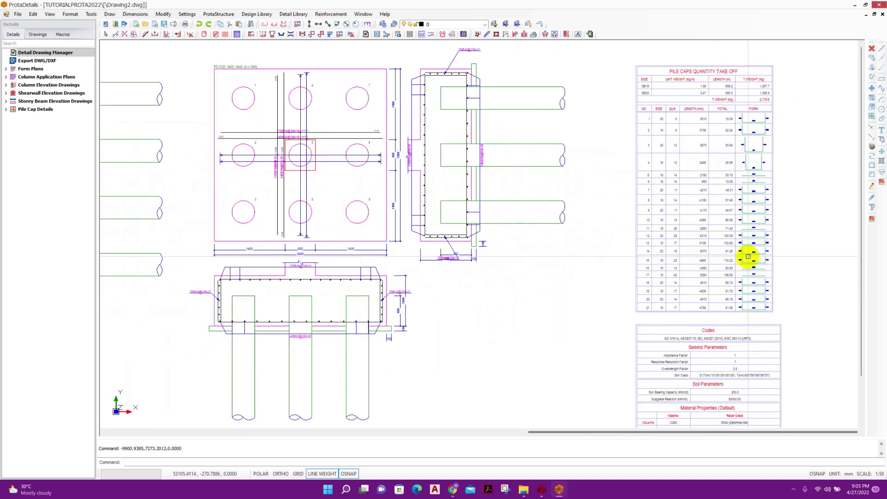
middle_drag(748, 257, 655, 287)
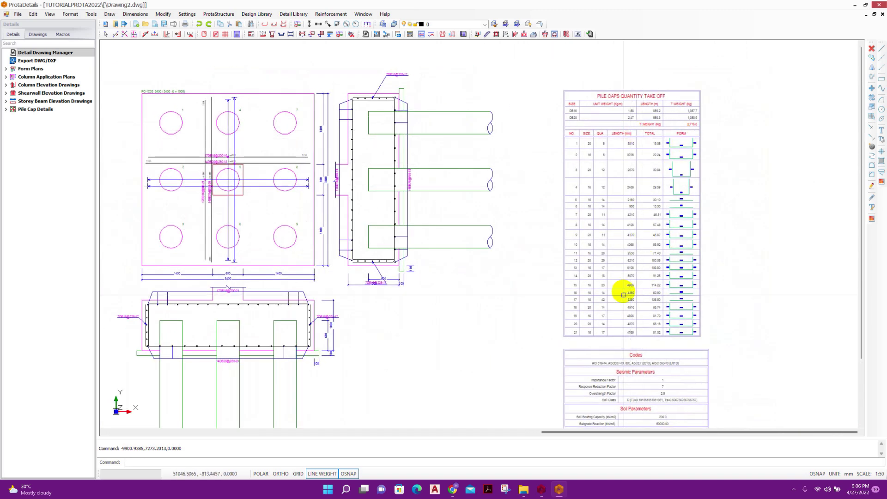
middle_drag(646, 402, 647, 290)
scroll(656, 254, down, 1)
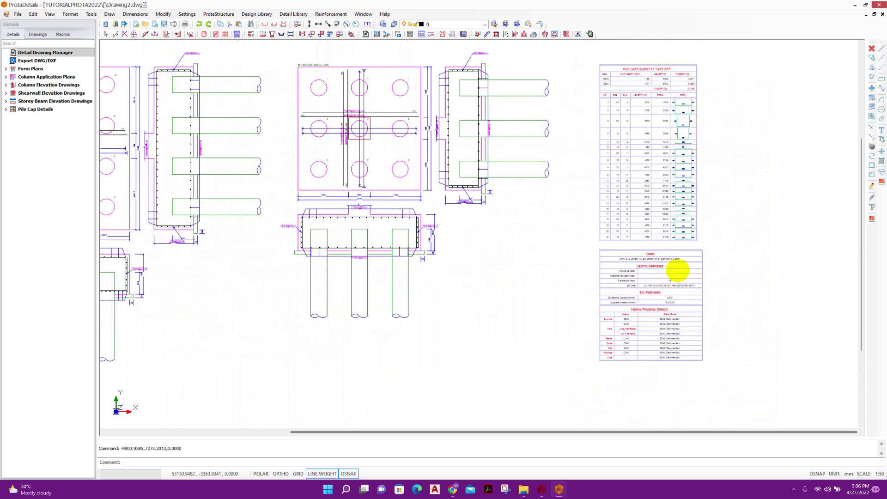
scroll(398, 295, down, 1)
scroll(467, 271, down, 1)
scroll(436, 333, down, 1)
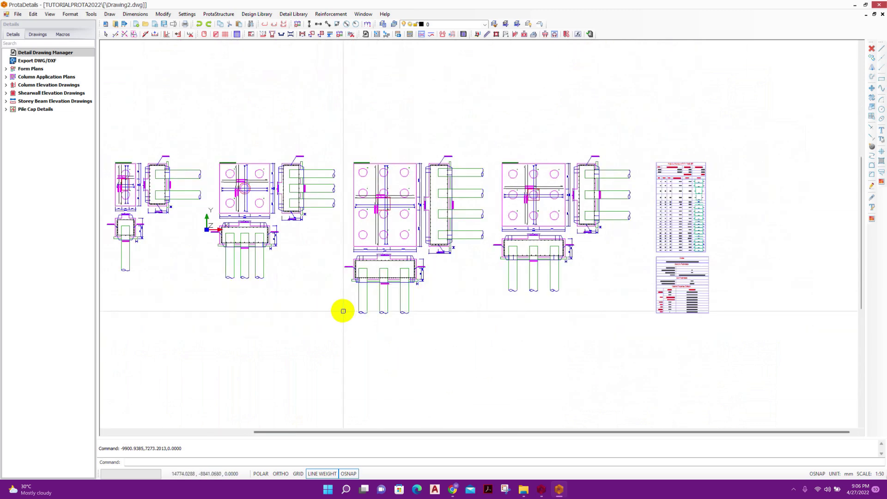
middle_drag(343, 311, 452, 307)
scroll(418, 240, up, 1)
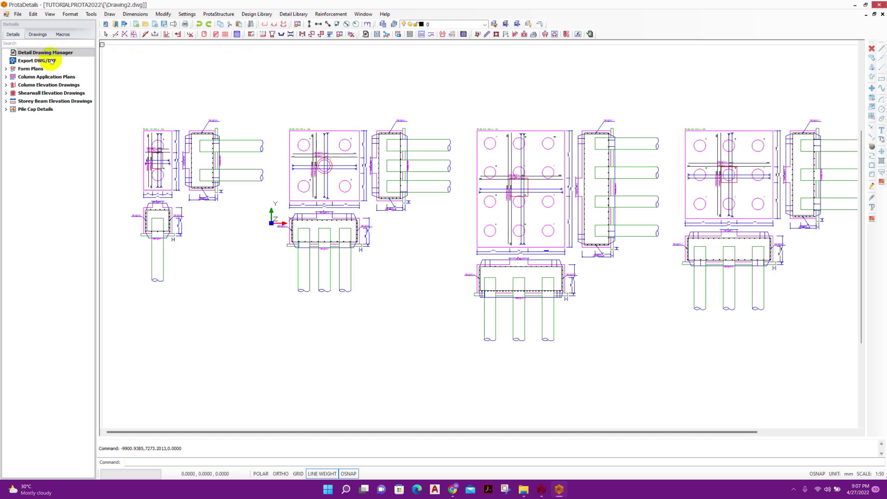
Generate the Pad Base & Pile Cap Design report for PC-1C54, PC-1C52, PC-1C30 and PC-1C33
click(855, 4)
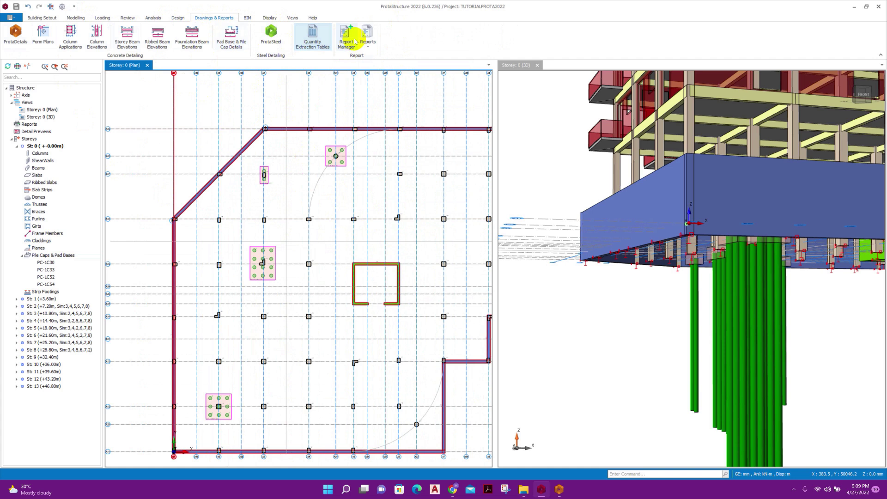
click(368, 38)
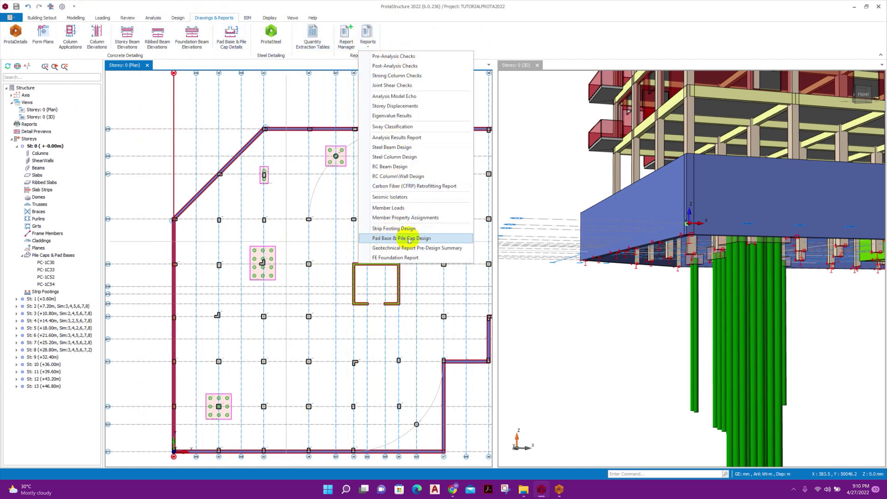
click(427, 239)
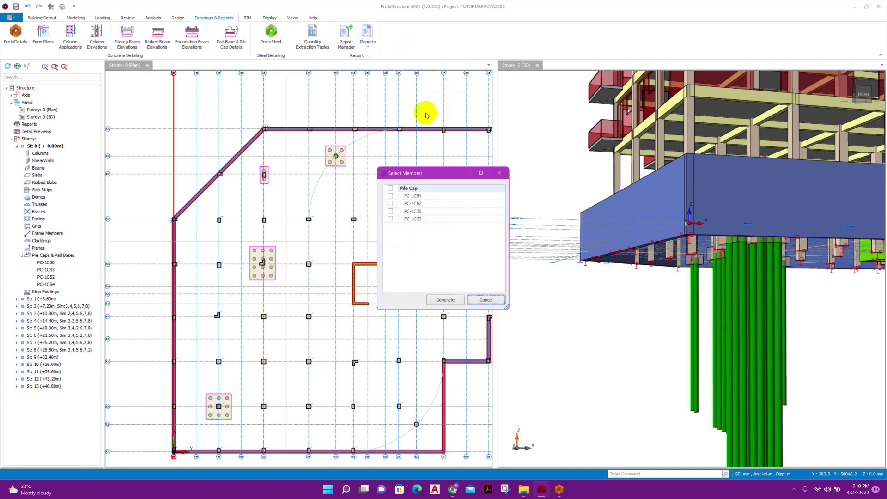
click(393, 190)
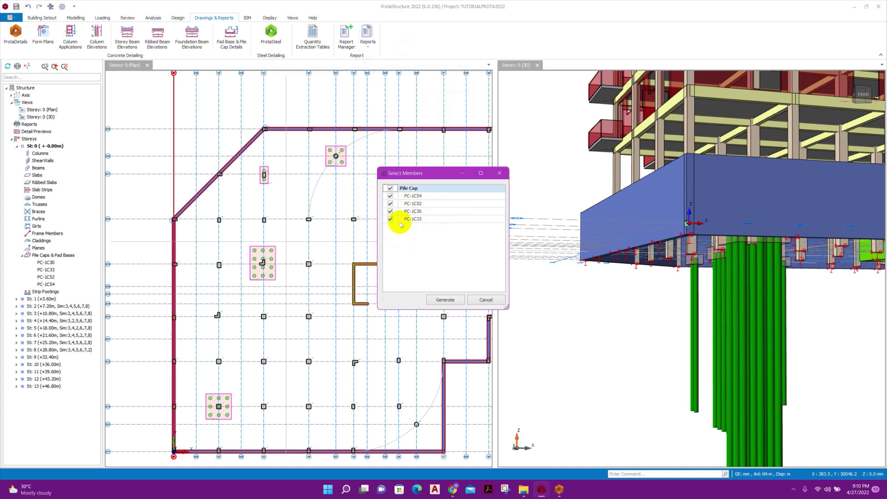
click(436, 300)
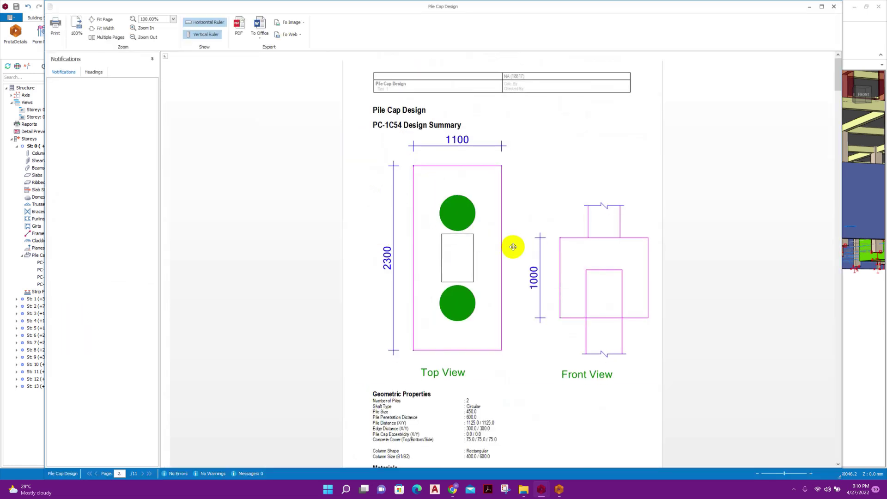
Scroll through the 11-page Pile Cap Design report to PC-1C33's final design and detailing checks
scroll(513, 247, down, 15)
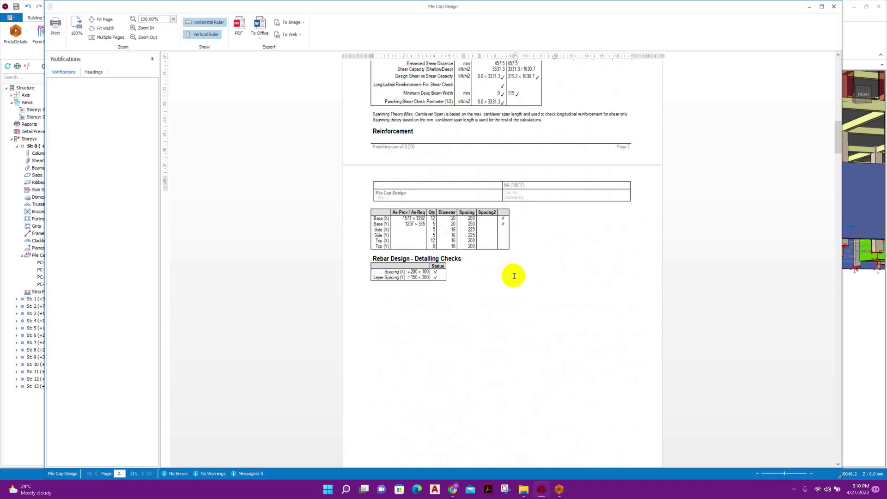
scroll(514, 276, down, 15)
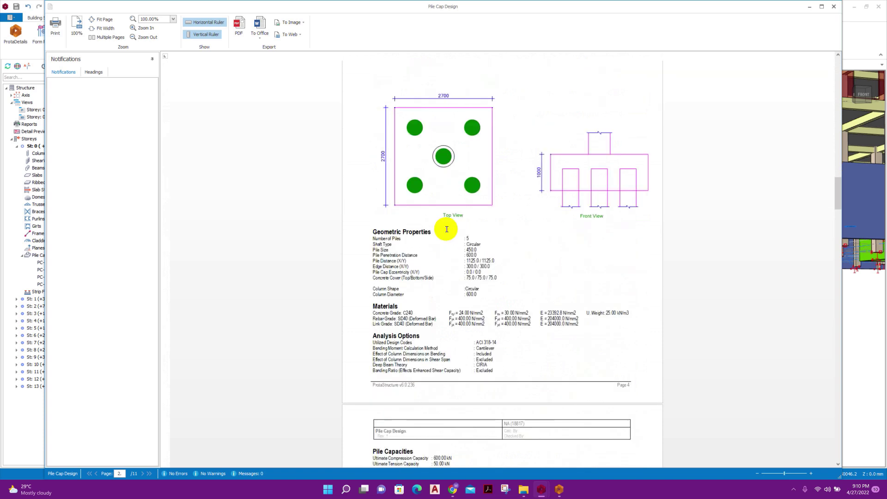
scroll(446, 229, down, 15)
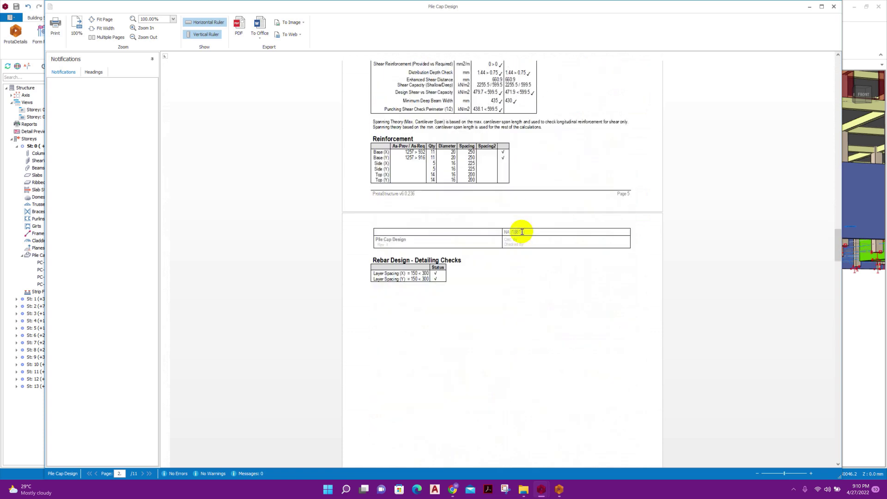
scroll(522, 232, down, 15)
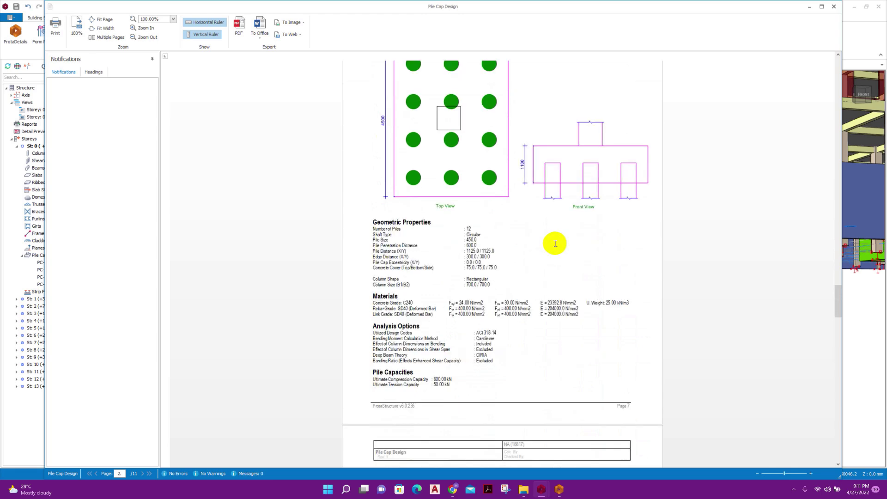
scroll(556, 244, down, 15)
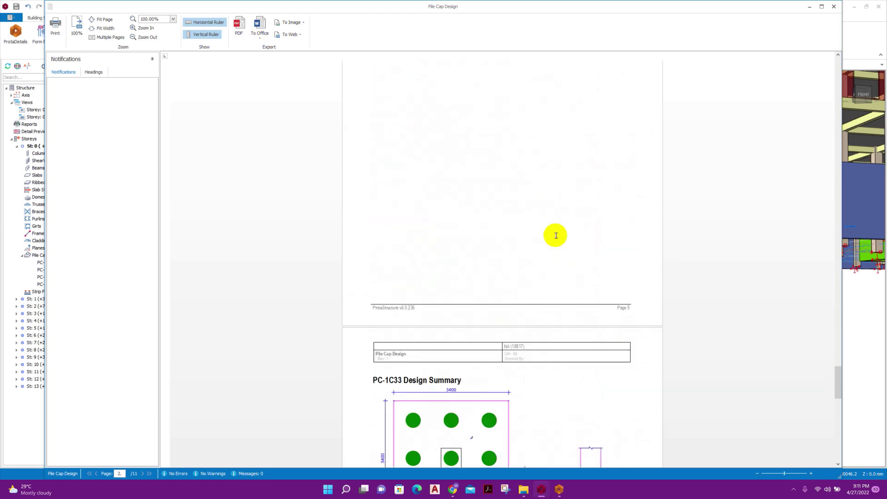
scroll(556, 236, down, 15)
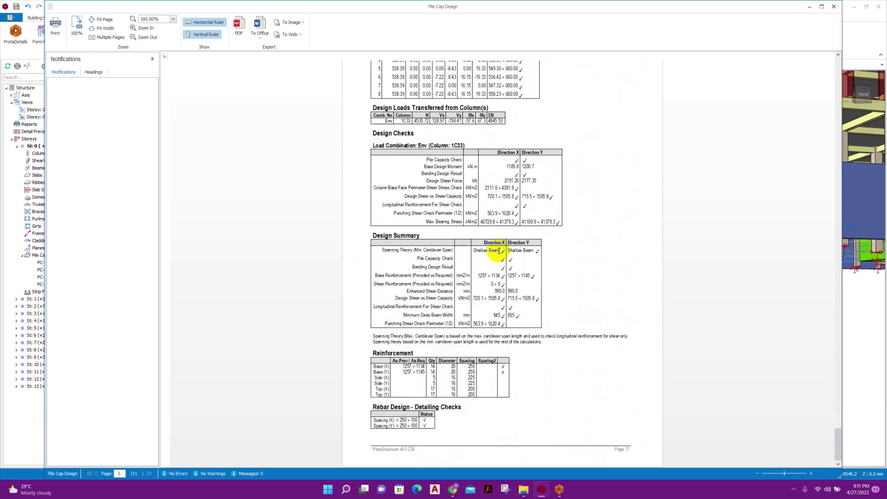
click(834, 7)
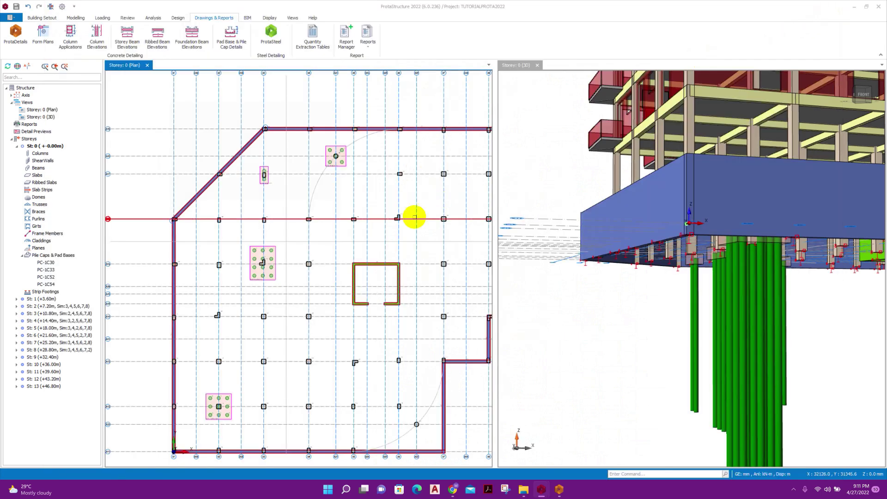
scroll(373, 204, down, 2)
scroll(331, 296, down, 1)
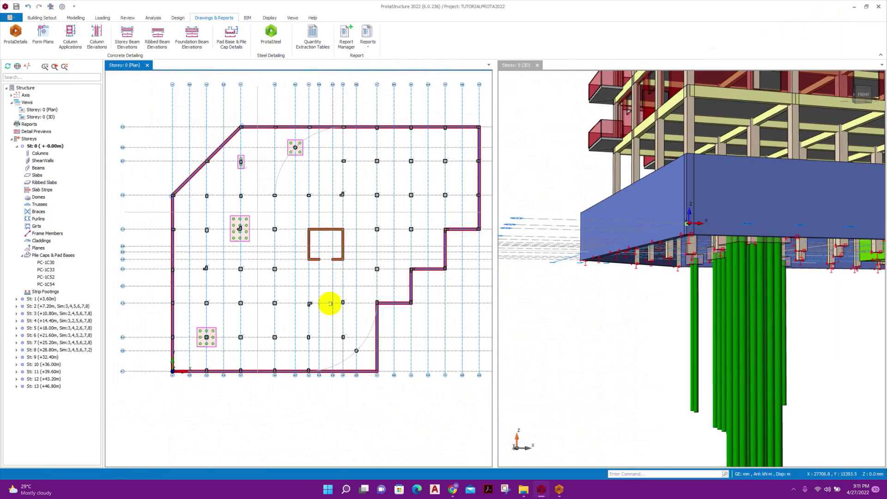
middle_drag(397, 250, 398, 253)
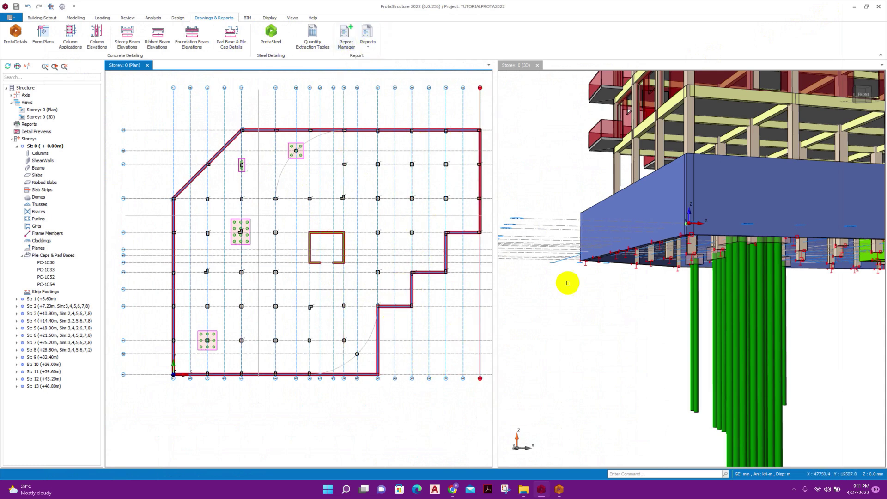
mouse_move(633, 330)
middle_down()
mouse_move(610, 341)
mouse_move(590, 327)
mouse_move(672, 327)
mouse_move(665, 372)
middle_up()
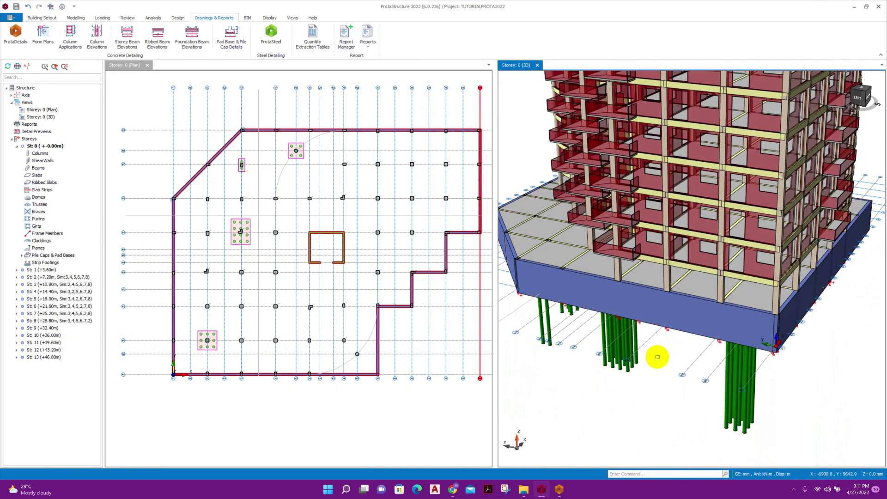